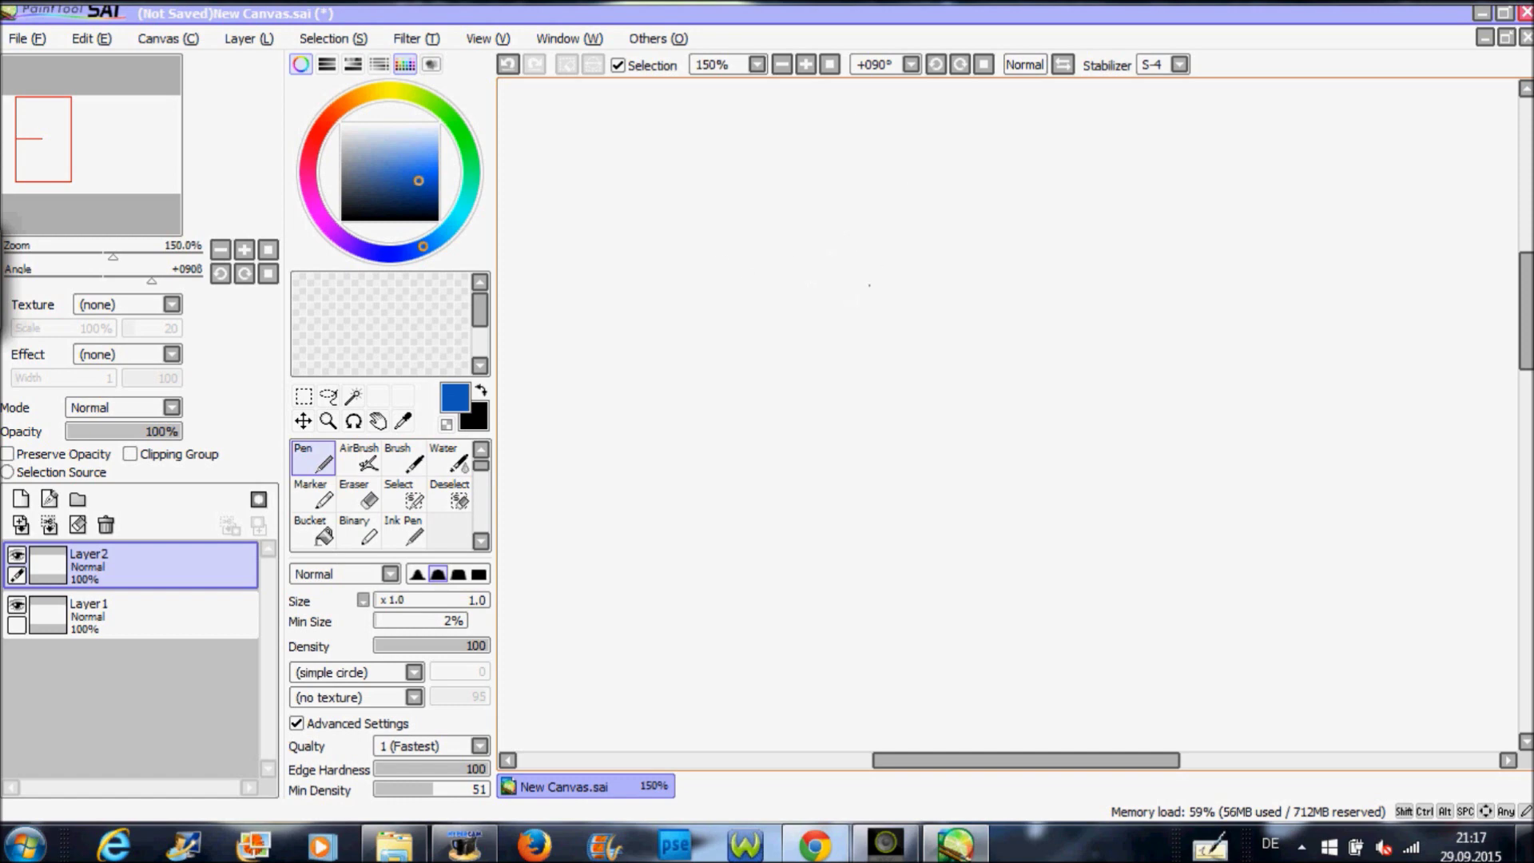
Sketch the palm in blue with an arched top edge, two tapering sides and a narrow straight bottom edge
{"action": "mouse_move", "coordinate": [883, 396]}
{"action": "left_mouse_down"}
{"action": "mouse_move", "coordinate": [959, 365]}
{"action": "mouse_move", "coordinate": [1044, 362]}
{"action": "mouse_move", "coordinate": [1135, 391]}
{"action": "left_mouse_up"}
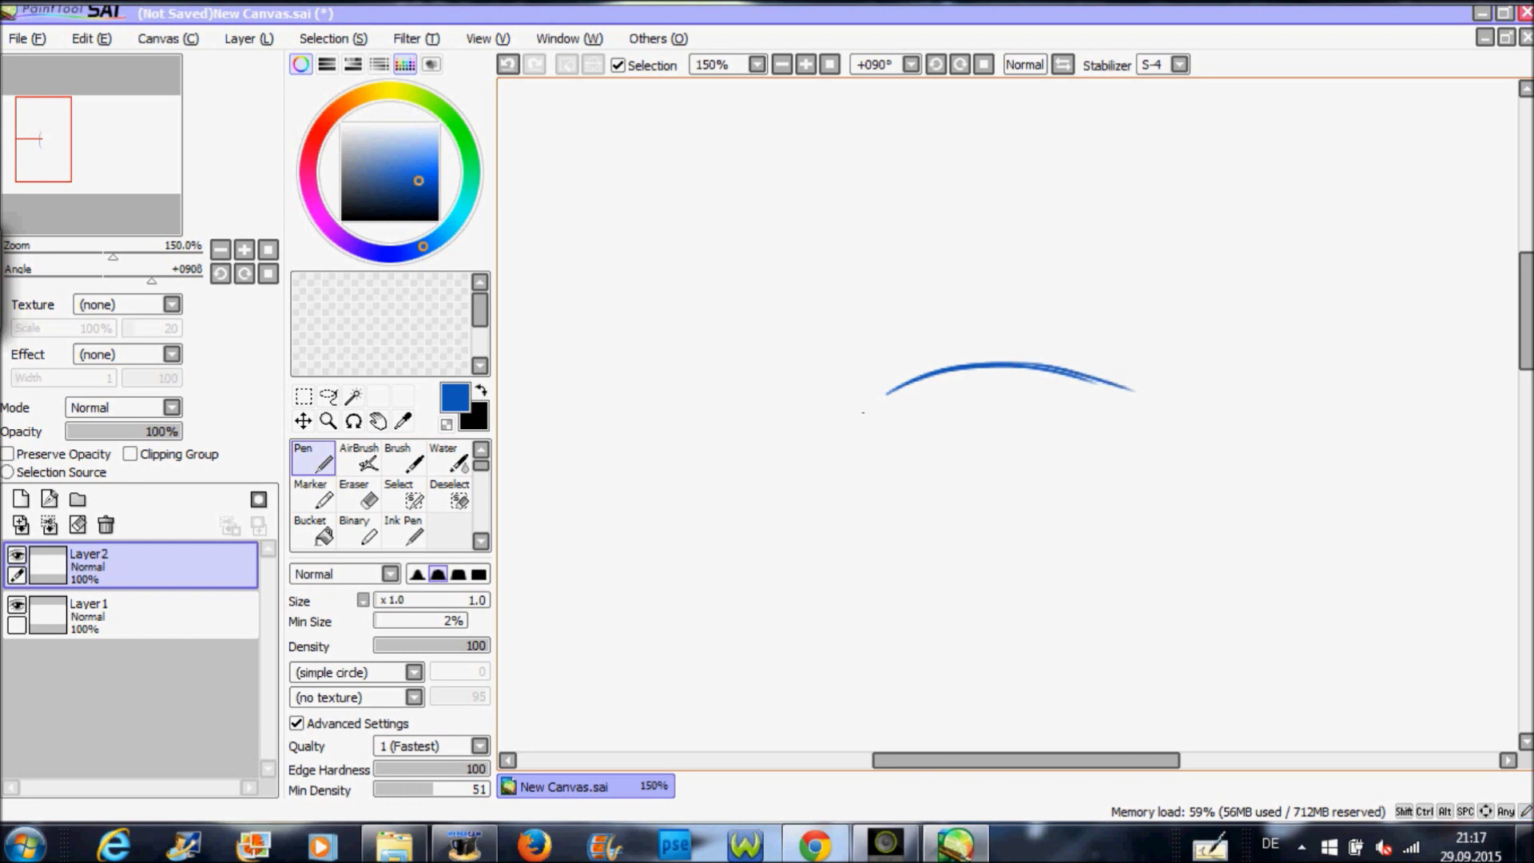
{"action": "left_click_drag", "start_coordinate": [867, 409], "coordinate": [865, 407]}
{"action": "left_click_drag", "start_coordinate": [867, 411], "coordinate": [880, 529]}
{"action": "left_click_drag", "start_coordinate": [866, 469], "coordinate": [926, 646]}
{"action": "left_click_drag", "start_coordinate": [1136, 393], "coordinate": [1126, 513]}
{"action": "left_click_drag", "start_coordinate": [1135, 425], "coordinate": [1115, 564]}
{"action": "left_click_drag", "start_coordinate": [1132, 472], "coordinate": [1104, 625]}
{"action": "left_click_drag", "start_coordinate": [1126, 530], "coordinate": [1095, 649]}
{"action": "left_click_drag", "start_coordinate": [1114, 585], "coordinate": [1097, 635]}
{"action": "mouse_move", "coordinate": [927, 650]}
{"action": "left_mouse_down"}
{"action": "mouse_move", "coordinate": [943, 671]}
{"action": "mouse_move", "coordinate": [1078, 666]}
{"action": "left_mouse_up"}
{"action": "left_click_drag", "start_coordinate": [1097, 646], "coordinate": [1081, 672]}
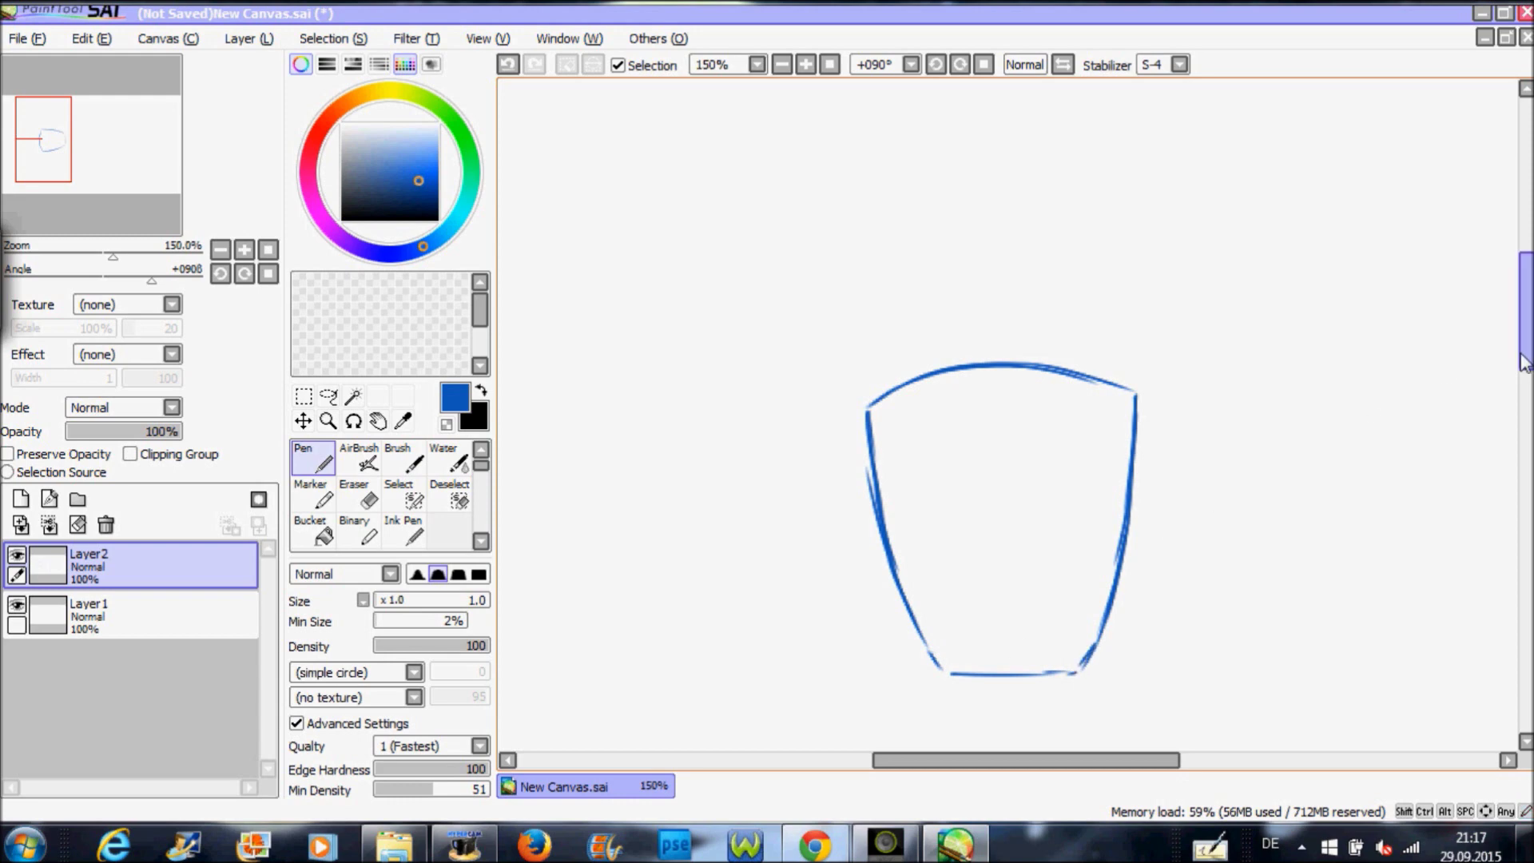
Draw an ellipse for the wrist at the palm's base and two vertical forearm lines below it
{"action": "scroll", "coordinate": [1000, 479], "scroll_direction": "down", "scroll_amount": 2}
{"action": "mouse_move", "coordinate": [1078, 612]}
{"action": "left_mouse_down"}
{"action": "mouse_move", "coordinate": [967, 589]}
{"action": "mouse_move", "coordinate": [946, 614]}
{"action": "mouse_move", "coordinate": [955, 654]}
{"action": "mouse_move", "coordinate": [1023, 667]}
{"action": "mouse_move", "coordinate": [1074, 601]}
{"action": "left_mouse_up"}
{"action": "left_click_drag", "start_coordinate": [941, 601], "coordinate": [943, 751]}
{"action": "left_click_drag", "start_coordinate": [1084, 600], "coordinate": [1083, 685]}
{"action": "left_click_drag", "start_coordinate": [1085, 631], "coordinate": [1082, 721]}
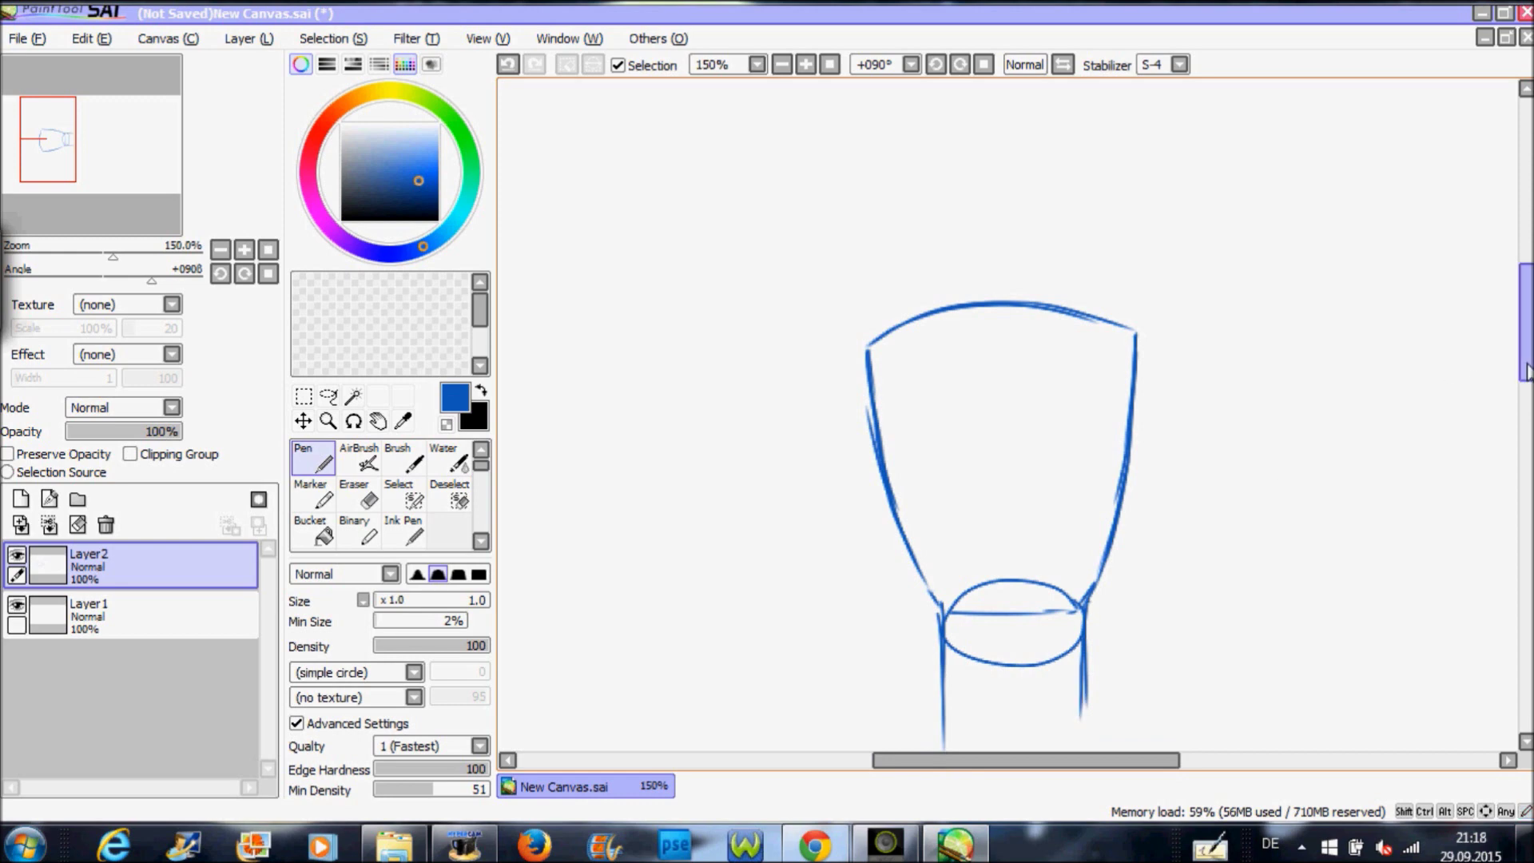
Sketch the ball of the thumb on the palm and the thumb folded across it, with an oval at its joint
{"action": "scroll", "coordinate": [1007, 416], "scroll_direction": "up", "scroll_amount": 3}
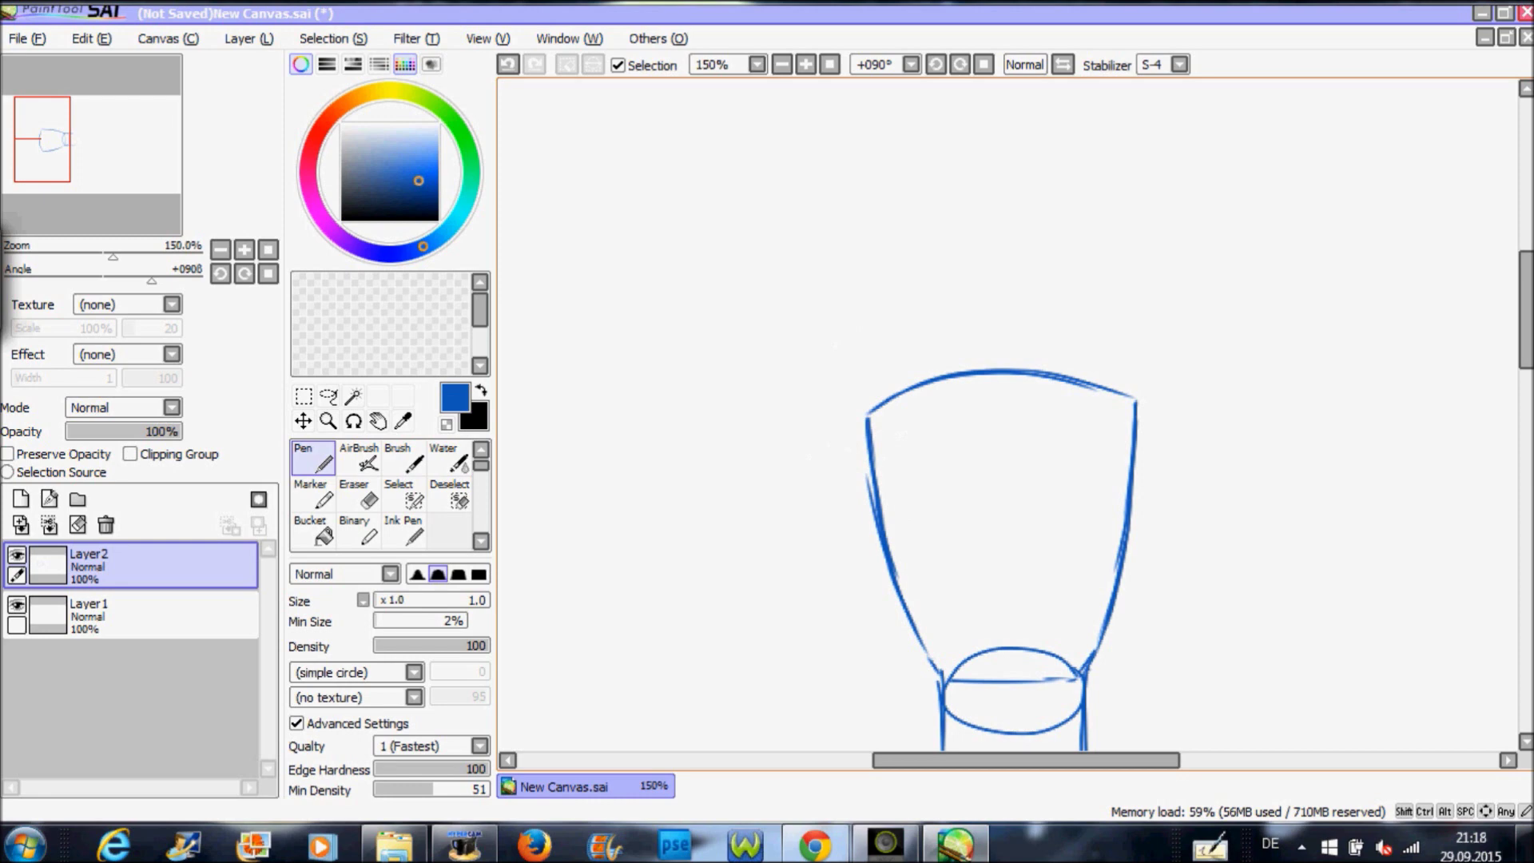
{"action": "mouse_move", "coordinate": [884, 521]}
{"action": "left_mouse_down"}
{"action": "mouse_move", "coordinate": [927, 444]}
{"action": "mouse_move", "coordinate": [959, 457]}
{"action": "mouse_move", "coordinate": [1025, 611]}
{"action": "mouse_move", "coordinate": [987, 666]}
{"action": "mouse_move", "coordinate": [1008, 650]}
{"action": "left_mouse_up"}
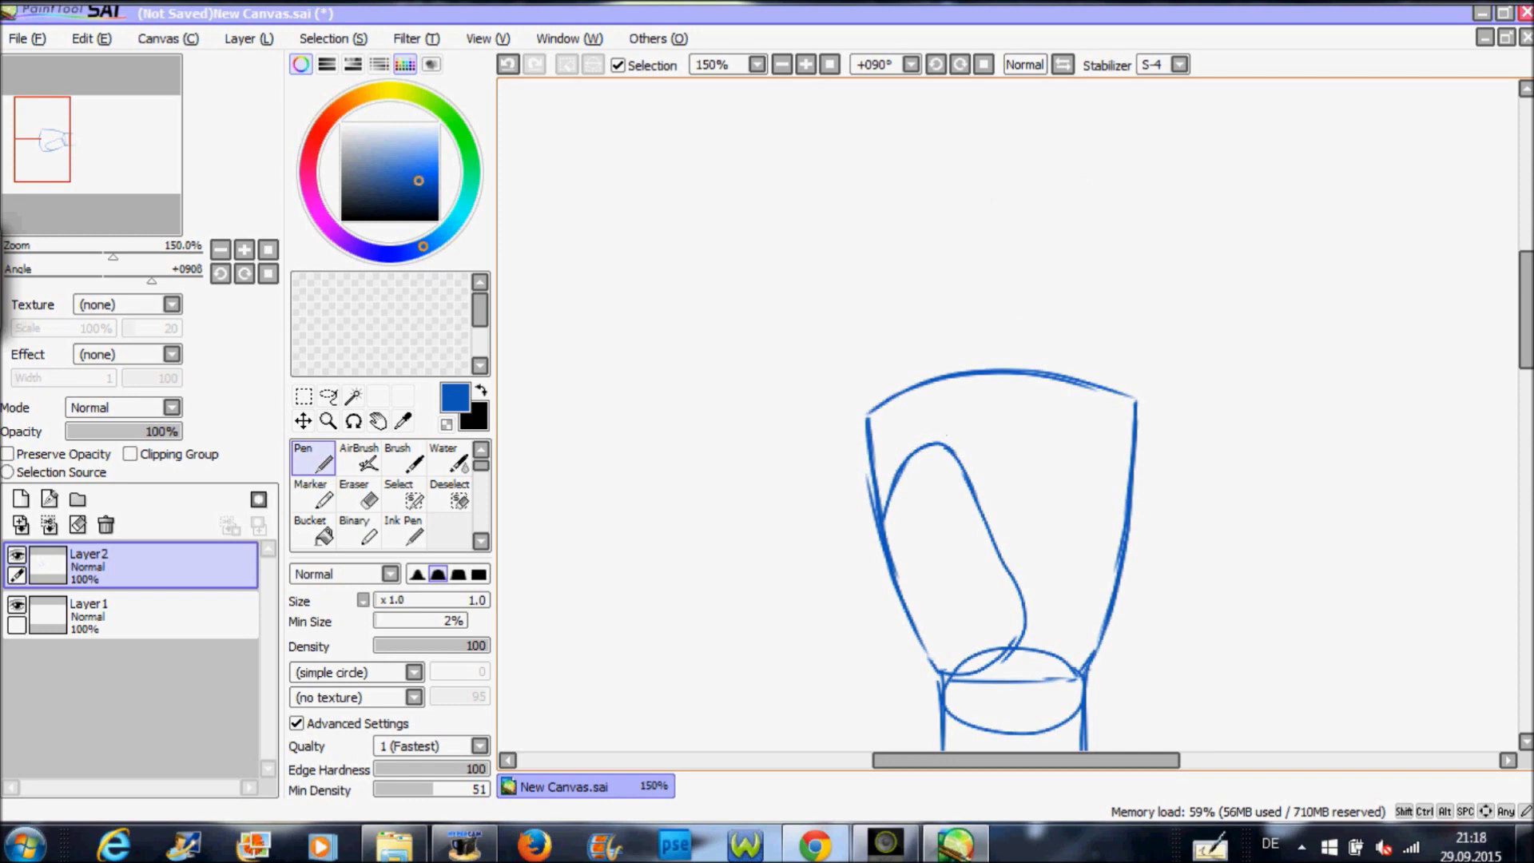
{"action": "mouse_move", "coordinate": [937, 443]}
{"action": "left_mouse_down"}
{"action": "mouse_move", "coordinate": [1043, 408]}
{"action": "mouse_move", "coordinate": [1038, 454]}
{"action": "left_mouse_up"}
{"action": "left_click_drag", "start_coordinate": [1038, 454], "coordinate": [989, 481]}
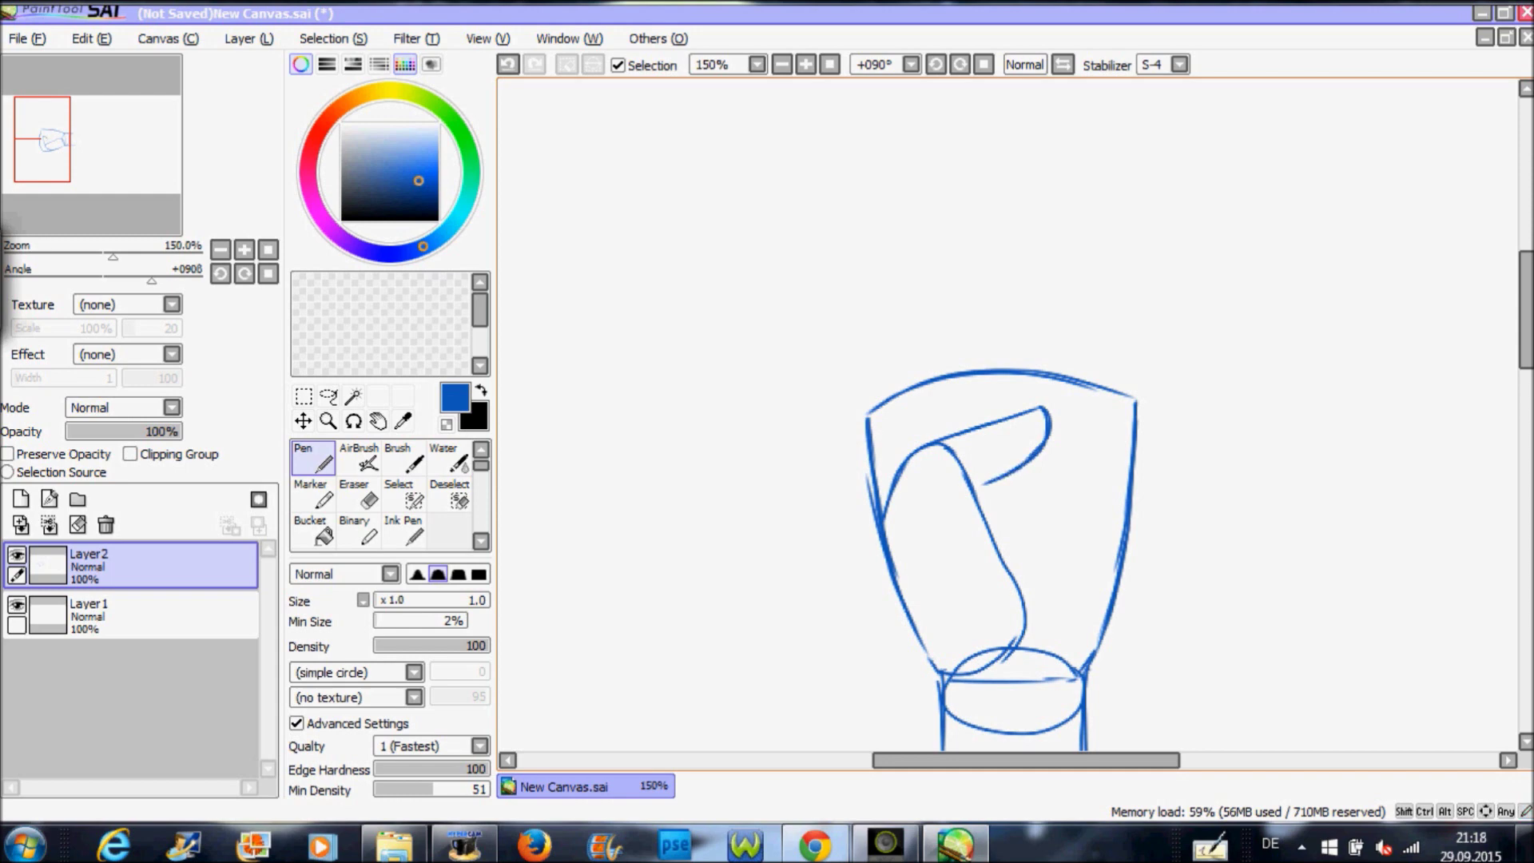
{"action": "left_click_drag", "start_coordinate": [988, 481], "coordinate": [972, 486]}
{"action": "mouse_move", "coordinate": [909, 455]}
{"action": "left_mouse_down"}
{"action": "mouse_move", "coordinate": [934, 498]}
{"action": "mouse_move", "coordinate": [971, 490]}
{"action": "mouse_move", "coordinate": [968, 463]}
{"action": "left_mouse_up"}
{"action": "left_click_drag", "start_coordinate": [974, 492], "coordinate": [964, 531]}
Draw the curled ring finger with a rounded knuckle above the palm and its tip tucked below the thumb
{"action": "mouse_move", "coordinate": [1026, 370]}
{"action": "left_mouse_down"}
{"action": "mouse_move", "coordinate": [1033, 337]}
{"action": "mouse_move", "coordinate": [1071, 317]}
{"action": "mouse_move", "coordinate": [1039, 330]}
{"action": "mouse_move", "coordinate": [1073, 316]}
{"action": "mouse_move", "coordinate": [1090, 342]}
{"action": "mouse_move", "coordinate": [1079, 317]}
{"action": "mouse_move", "coordinate": [1095, 375]}
{"action": "left_mouse_up"}
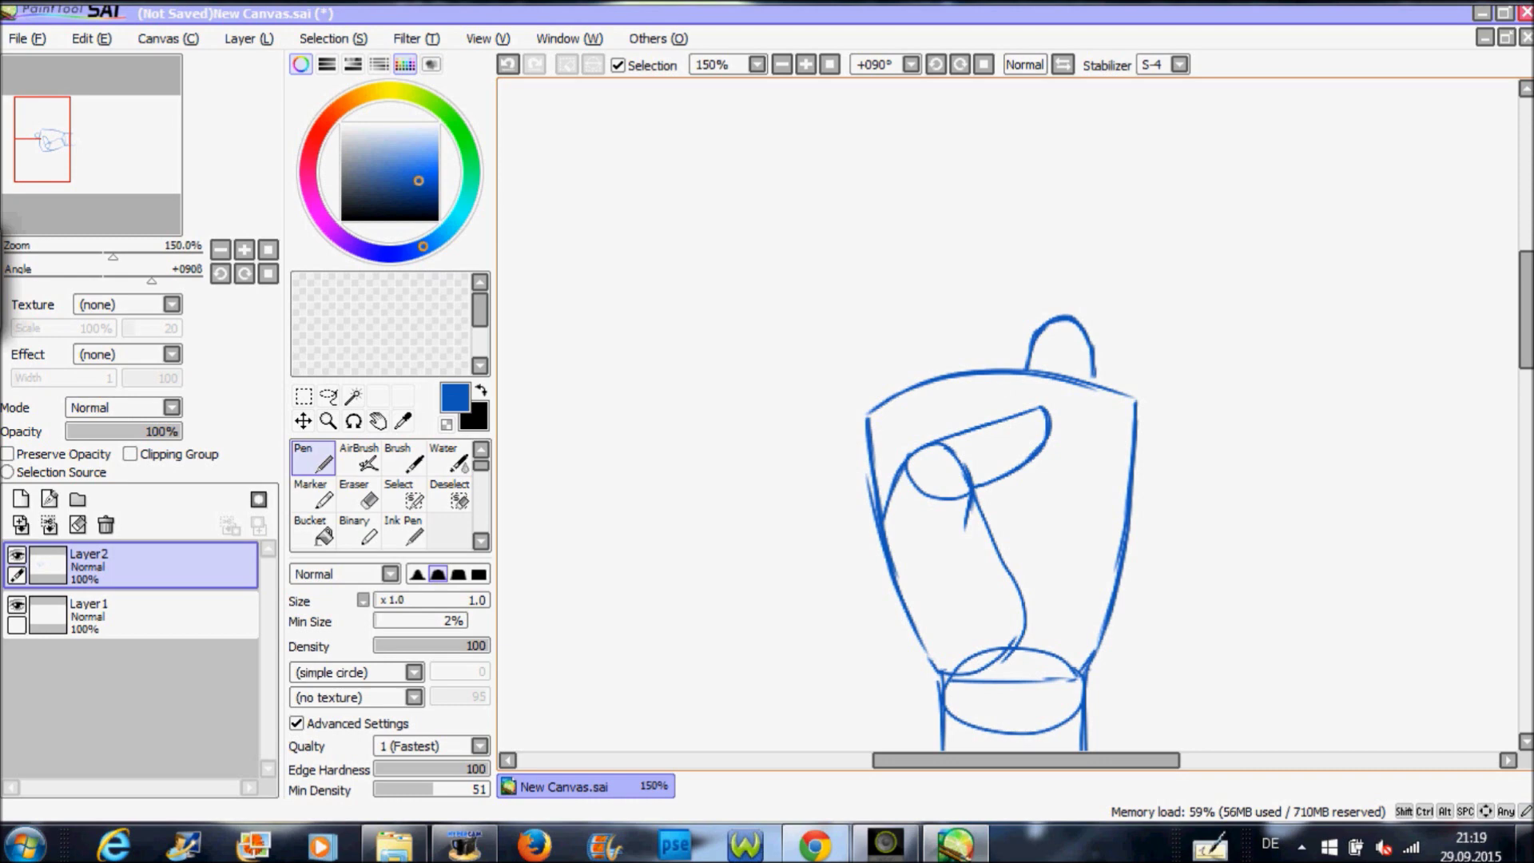
{"action": "left_click_drag", "start_coordinate": [1031, 358], "coordinate": [1021, 424]}
{"action": "left_click_drag", "start_coordinate": [1093, 367], "coordinate": [1076, 438]}
{"action": "mouse_move", "coordinate": [1022, 475]}
{"action": "left_mouse_down"}
{"action": "mouse_move", "coordinate": [1017, 492]}
{"action": "mouse_move", "coordinate": [1059, 496]}
{"action": "mouse_move", "coordinate": [1076, 444]}
{"action": "mouse_move", "coordinate": [1061, 497]}
{"action": "left_mouse_up"}
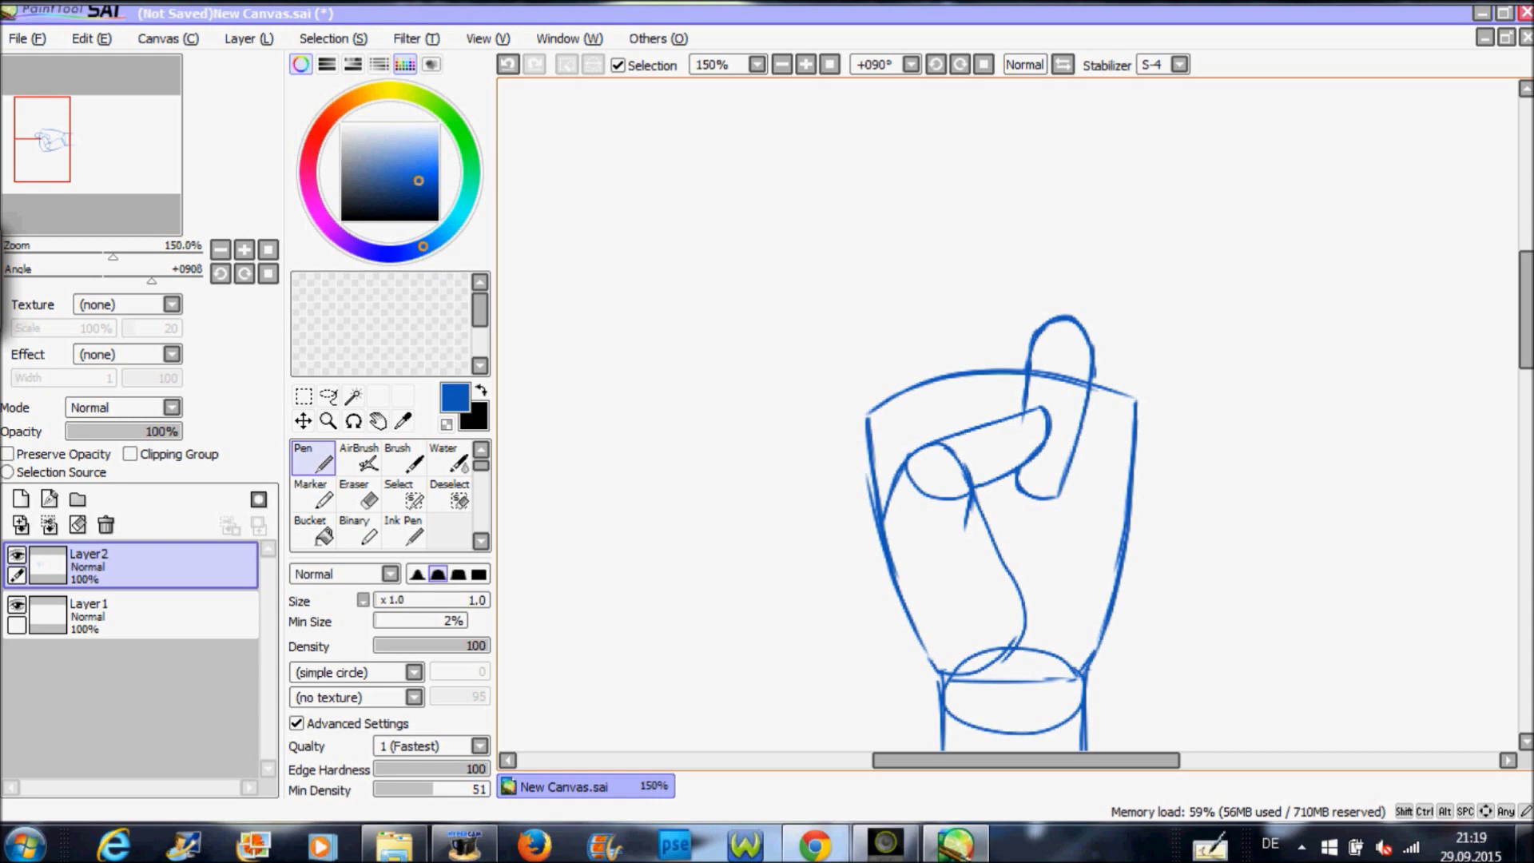
Draw the curled little finger beside the ring finger, with its tip folded down onto the palm
{"action": "mouse_move", "coordinate": [1094, 353]}
{"action": "left_mouse_down"}
{"action": "mouse_move", "coordinate": [1122, 336]}
{"action": "mouse_move", "coordinate": [1145, 364]}
{"action": "mouse_move", "coordinate": [1137, 436]}
{"action": "left_mouse_up"}
{"action": "left_click_drag", "start_coordinate": [1143, 374], "coordinate": [1137, 438]}
{"action": "left_click_drag", "start_coordinate": [1140, 434], "coordinate": [1134, 475]}
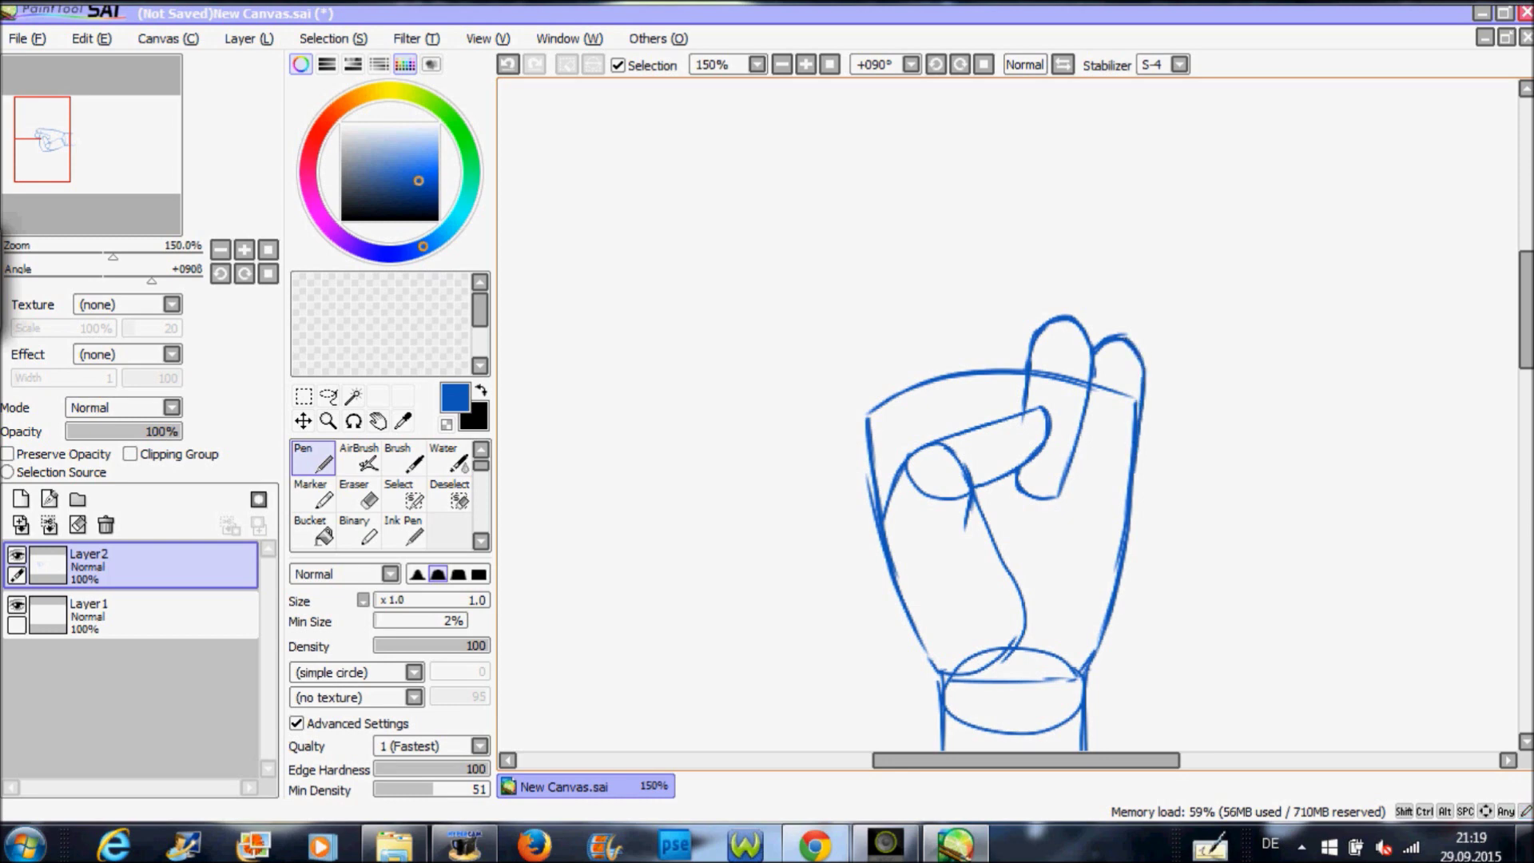
{"action": "mouse_move", "coordinate": [1073, 455]}
{"action": "left_mouse_down"}
{"action": "mouse_move", "coordinate": [1110, 472]}
{"action": "mouse_move", "coordinate": [1138, 385]}
{"action": "left_mouse_up"}
Draw base knuckle circles for the index and middle fingers along the palm's top edge, redrawing the middle one
{"action": "mouse_move", "coordinate": [901, 346]}
{"action": "left_mouse_down"}
{"action": "mouse_move", "coordinate": [864, 384]}
{"action": "mouse_move", "coordinate": [871, 419]}
{"action": "mouse_move", "coordinate": [937, 394]}
{"action": "mouse_move", "coordinate": [947, 372]}
{"action": "mouse_move", "coordinate": [889, 344]}
{"action": "left_mouse_up"}
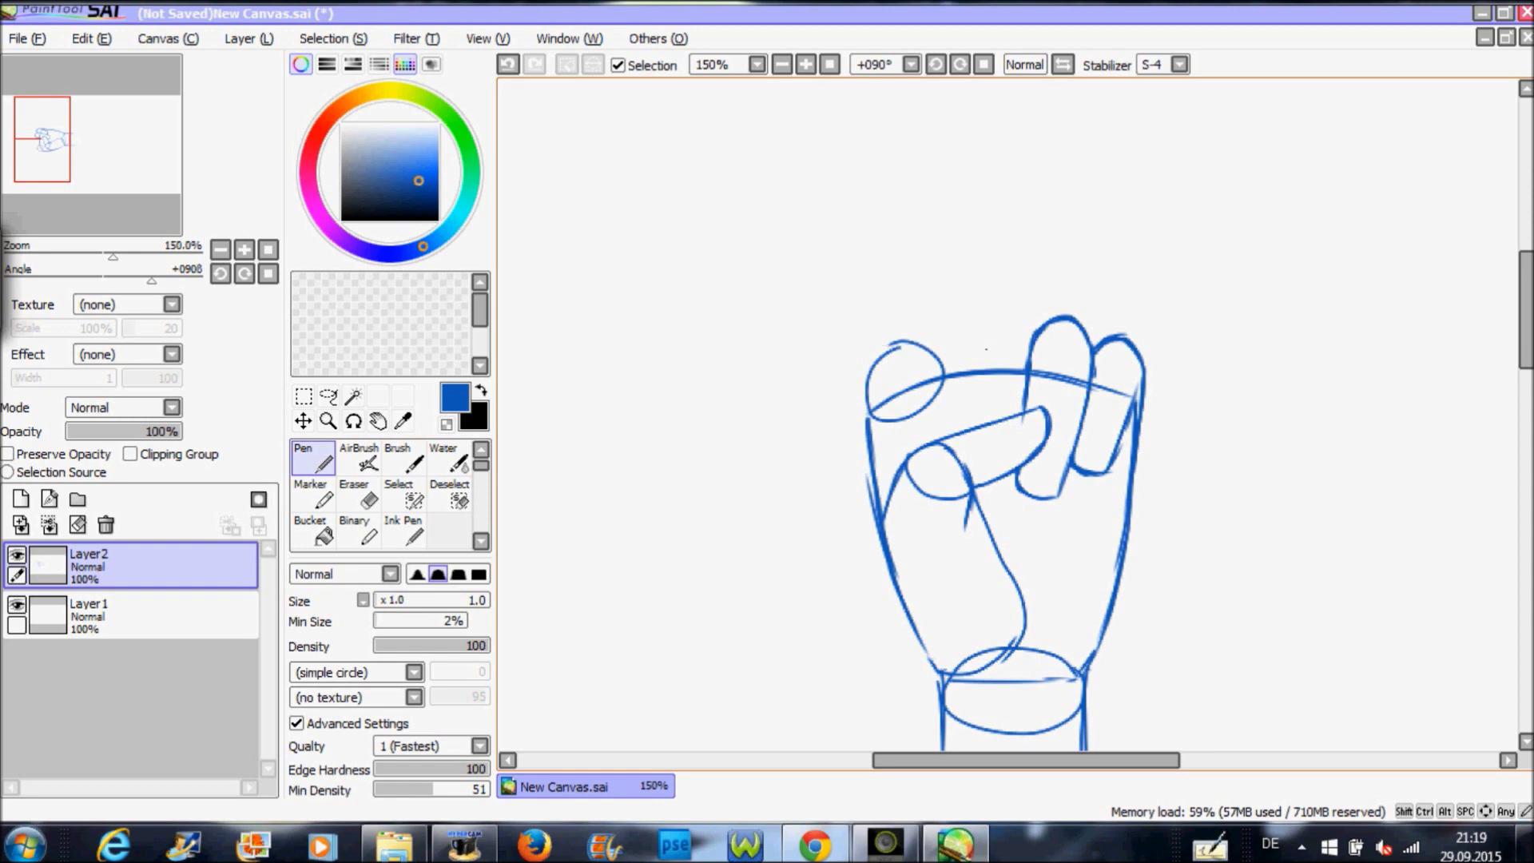
{"action": "mouse_move", "coordinate": [999, 322]}
{"action": "left_mouse_down"}
{"action": "mouse_move", "coordinate": [962, 352]}
{"action": "mouse_move", "coordinate": [978, 392]}
{"action": "left_mouse_up"}
{"action": "key", "text": "ctrl+z"}
{"action": "mouse_move", "coordinate": [981, 319]}
{"action": "left_mouse_down"}
{"action": "mouse_move", "coordinate": [950, 357]}
{"action": "mouse_move", "coordinate": [958, 387]}
{"action": "mouse_move", "coordinate": [999, 390]}
{"action": "left_mouse_up"}
{"action": "mouse_move", "coordinate": [973, 322]}
{"action": "left_mouse_down"}
{"action": "mouse_move", "coordinate": [1008, 315]}
{"action": "mouse_move", "coordinate": [1026, 342]}
{"action": "mouse_move", "coordinate": [1004, 397]}
{"action": "left_mouse_up"}
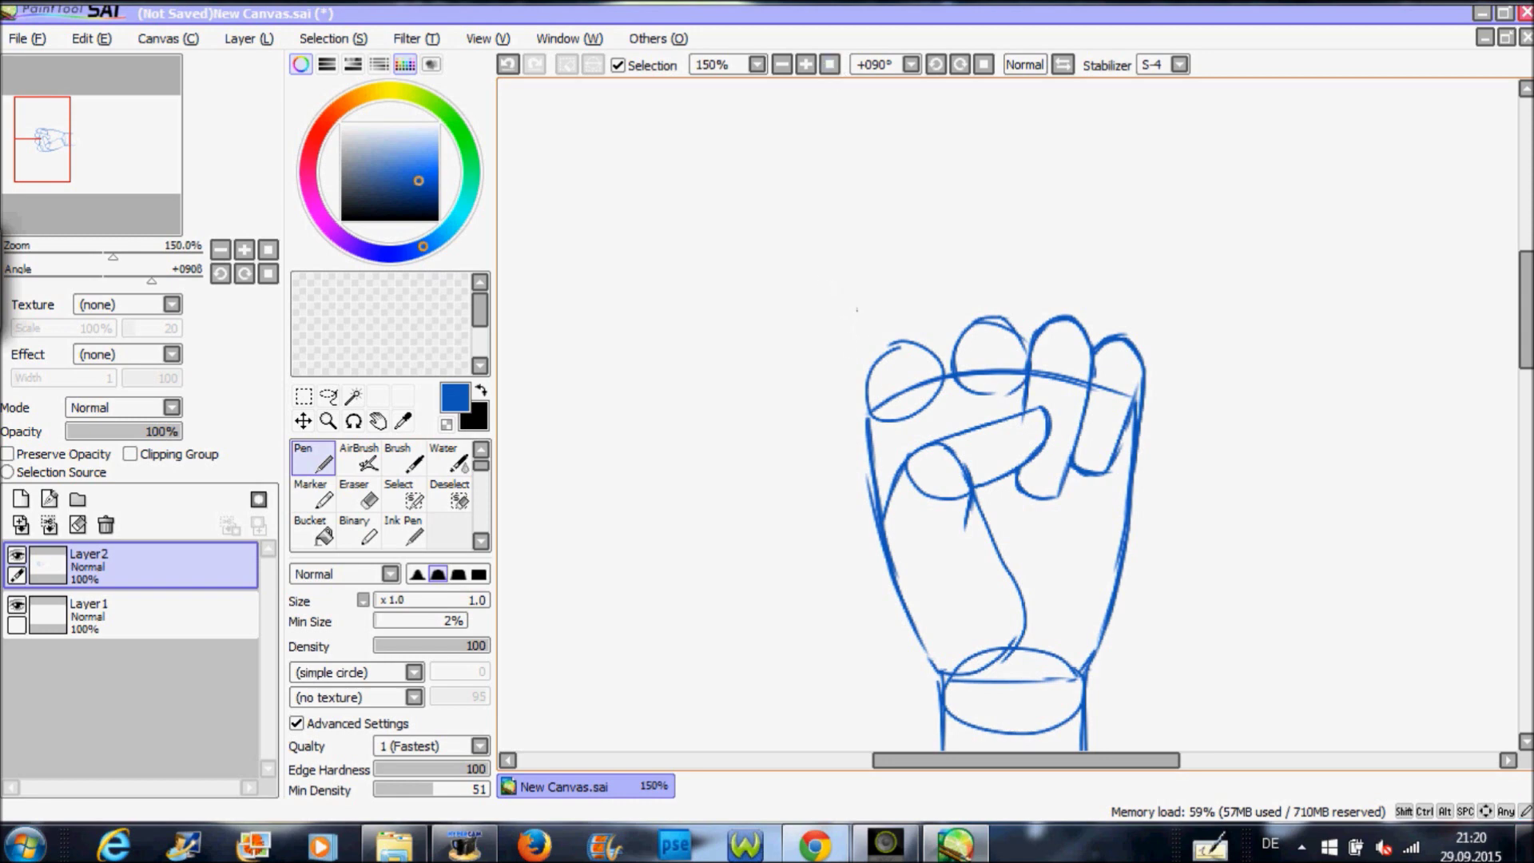
Draw the index finger's lowest segment rising from its knuckle circle, with tapered sides and a rounded top
{"action": "left_click_drag", "start_coordinate": [863, 305], "coordinate": [866, 407]}
{"action": "left_click_drag", "start_coordinate": [859, 331], "coordinate": [868, 420]}
{"action": "mouse_move", "coordinate": [862, 281]}
{"action": "left_mouse_down"}
{"action": "mouse_move", "coordinate": [865, 343]}
{"action": "mouse_move", "coordinate": [865, 306]}
{"action": "left_mouse_up"}
{"action": "left_click_drag", "start_coordinate": [864, 319], "coordinate": [866, 336]}
{"action": "mouse_move", "coordinate": [864, 269]}
{"action": "left_mouse_down"}
{"action": "mouse_move", "coordinate": [862, 304]}
{"action": "mouse_move", "coordinate": [889, 249]}
{"action": "mouse_move", "coordinate": [925, 280]}
{"action": "mouse_move", "coordinate": [922, 267]}
{"action": "mouse_move", "coordinate": [941, 361]}
{"action": "left_mouse_up"}
{"action": "left_click_drag", "start_coordinate": [923, 288], "coordinate": [941, 373]}
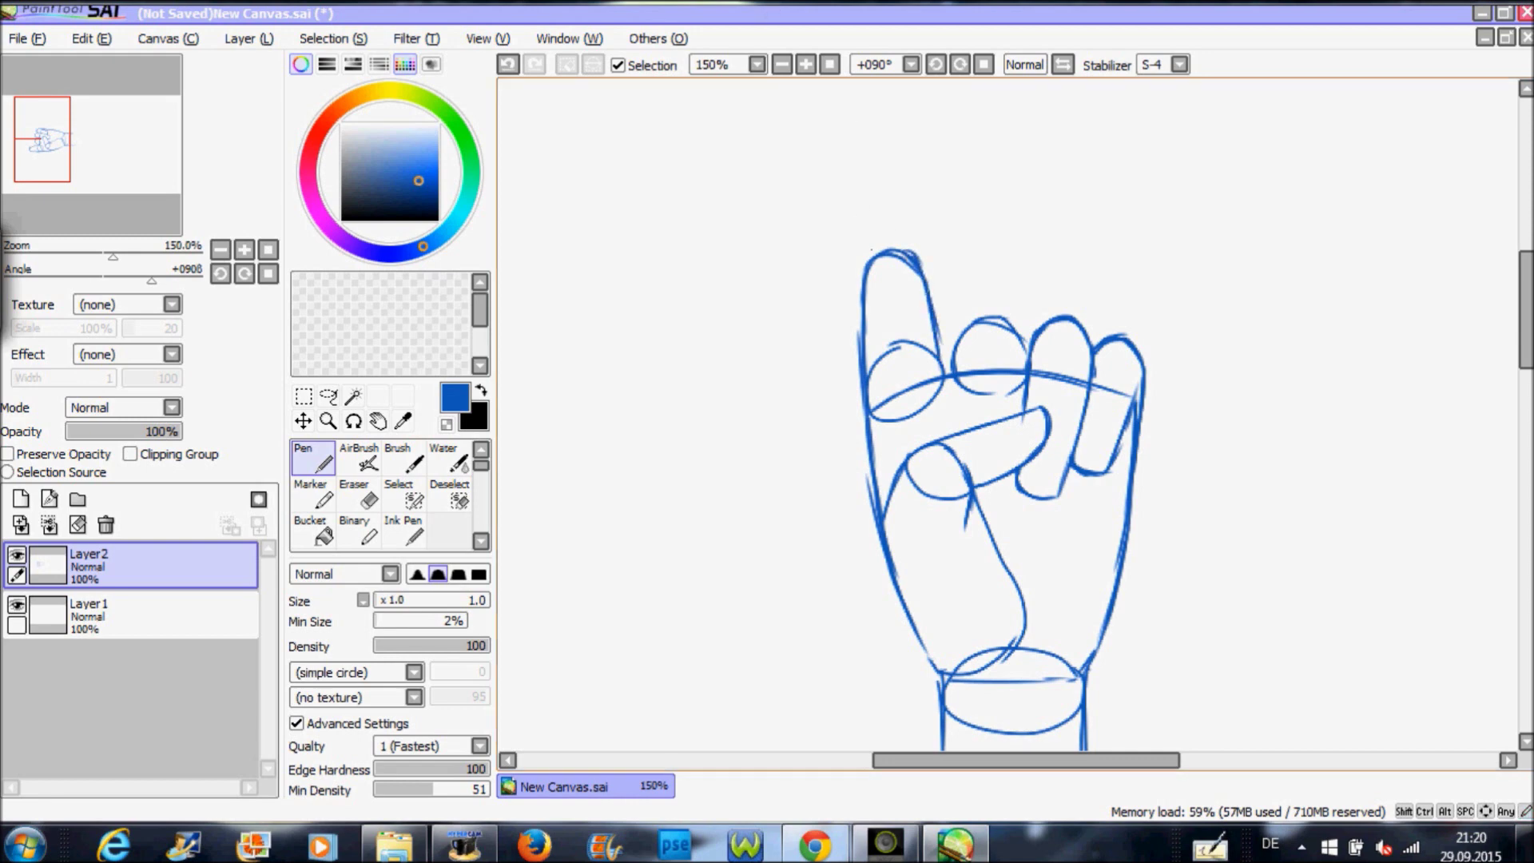
Add the index finger's middle and tip segments, with overlapping joint ellipses between them
{"action": "mouse_move", "coordinate": [866, 247]}
{"action": "left_mouse_down"}
{"action": "mouse_move", "coordinate": [906, 280]}
{"action": "mouse_move", "coordinate": [910, 230]}
{"action": "mouse_move", "coordinate": [862, 256]}
{"action": "mouse_move", "coordinate": [860, 178]}
{"action": "mouse_move", "coordinate": [884, 170]}
{"action": "mouse_move", "coordinate": [925, 279]}
{"action": "left_mouse_up"}
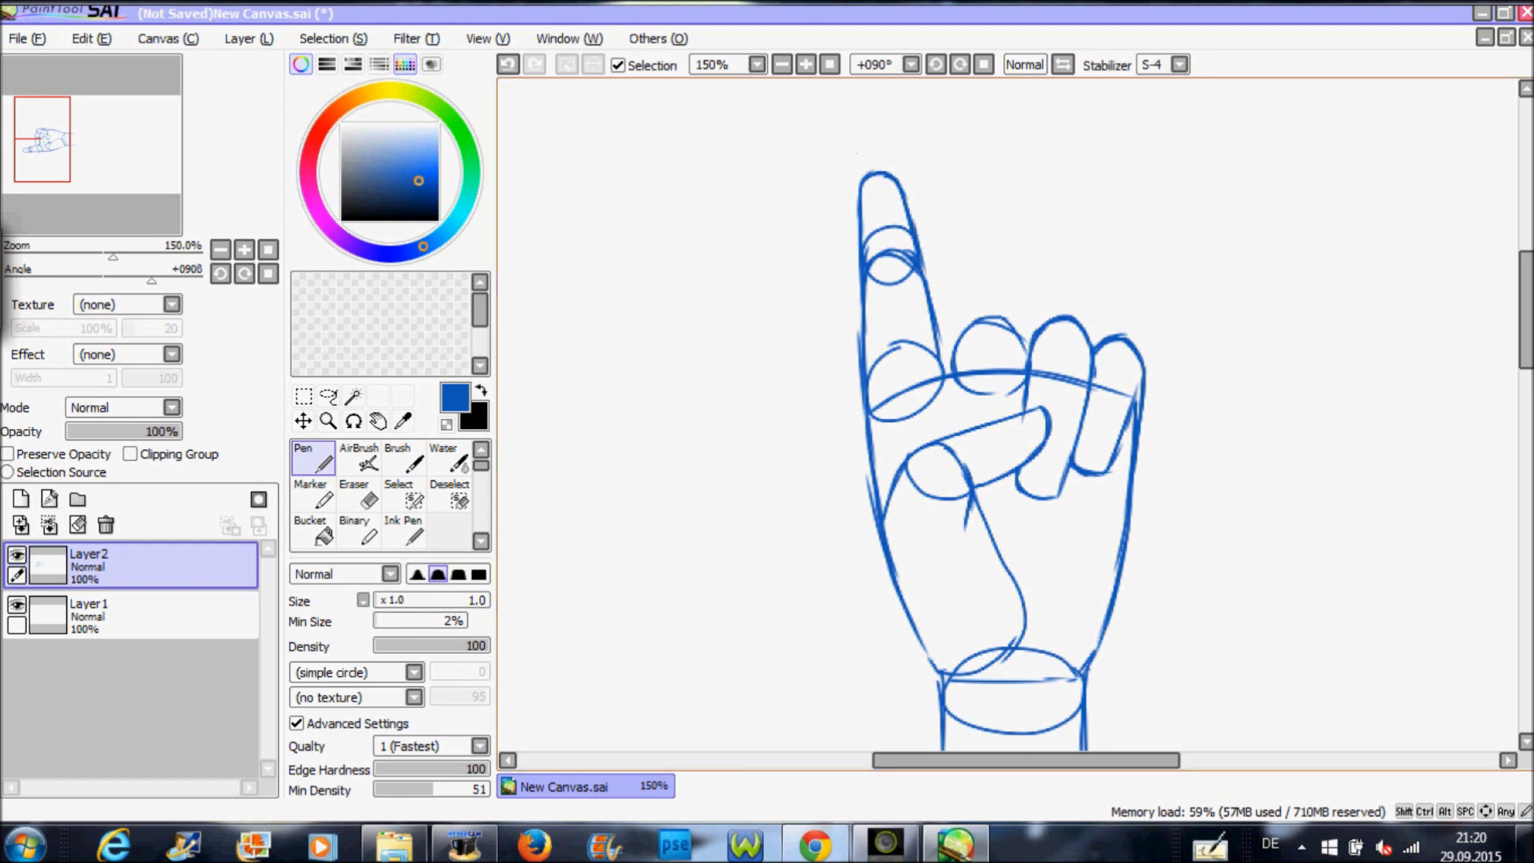
{"action": "mouse_move", "coordinate": [858, 177]}
{"action": "left_mouse_down"}
{"action": "mouse_move", "coordinate": [893, 193]}
{"action": "mouse_move", "coordinate": [899, 161]}
{"action": "mouse_move", "coordinate": [861, 182]}
{"action": "mouse_move", "coordinate": [850, 140]}
{"action": "left_mouse_up"}
{"action": "mouse_move", "coordinate": [858, 171]}
{"action": "left_mouse_down"}
{"action": "mouse_move", "coordinate": [855, 133]}
{"action": "mouse_move", "coordinate": [888, 116]}
{"action": "mouse_move", "coordinate": [931, 293]}
{"action": "left_mouse_up"}
{"action": "left_click_drag", "start_coordinate": [911, 195], "coordinate": [919, 229]}
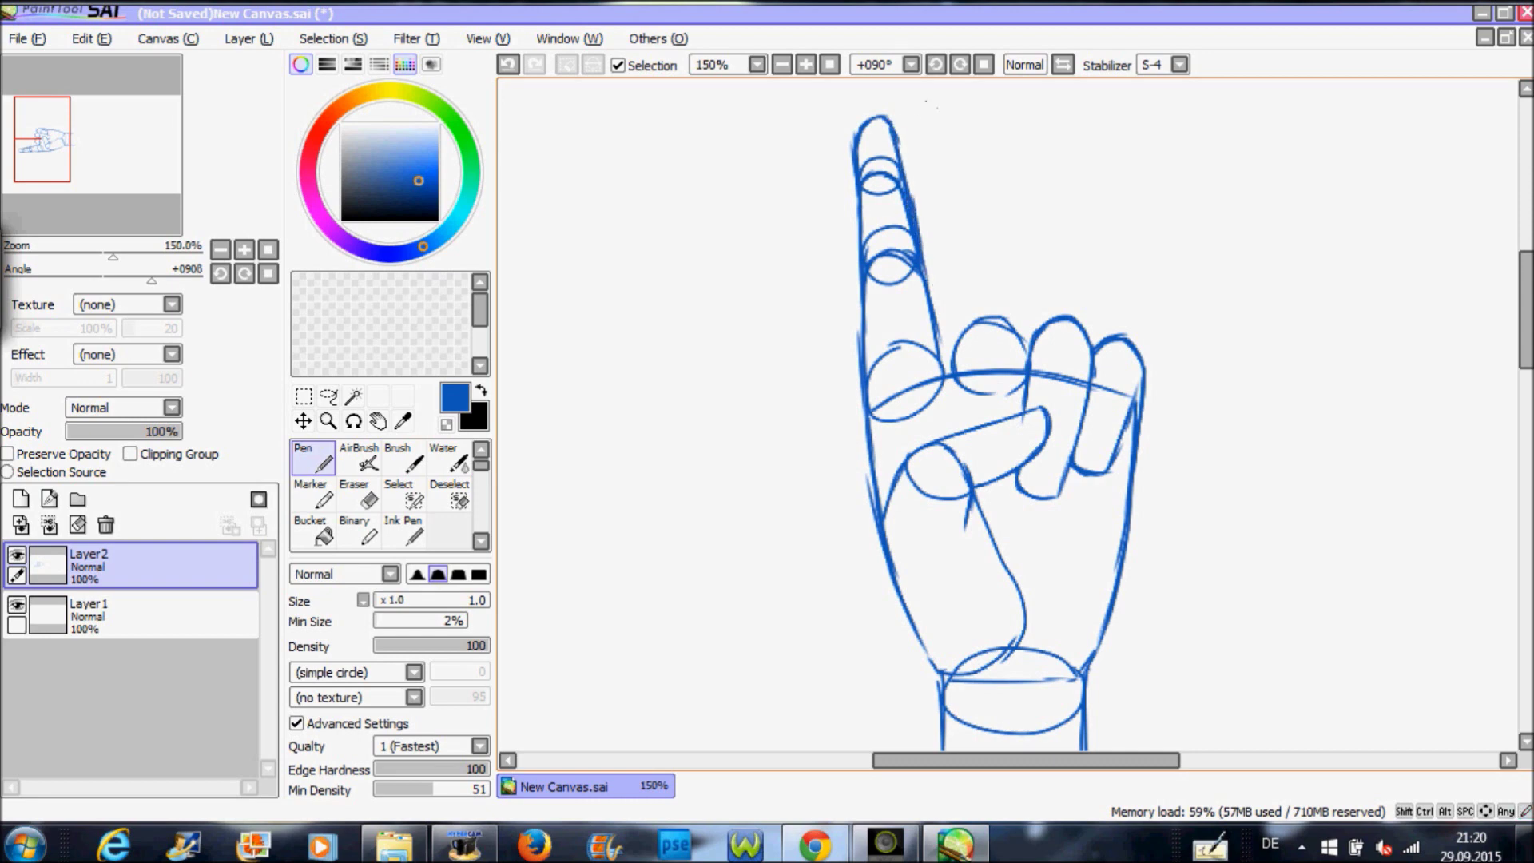
{"action": "left_click_drag", "start_coordinate": [952, 307], "coordinate": [953, 357]}
{"action": "left_click_drag", "start_coordinate": [946, 278], "coordinate": [950, 357]}
{"action": "key", "text": "ctrl+z"}
{"action": "key", "text": "ctrl+z"}
Draw the middle finger's lowest segment rising from its knuckle circle, with slightly tapered sides
{"action": "left_click_drag", "start_coordinate": [955, 331], "coordinate": [950, 371]}
{"action": "mouse_move", "coordinate": [955, 290]}
{"action": "left_mouse_down"}
{"action": "mouse_move", "coordinate": [952, 357]}
{"action": "mouse_move", "coordinate": [955, 314]}
{"action": "left_mouse_up"}
{"action": "left_click_drag", "start_coordinate": [960, 264], "coordinate": [958, 296]}
{"action": "mouse_move", "coordinate": [979, 251]}
{"action": "left_mouse_down"}
{"action": "mouse_move", "coordinate": [1012, 267]}
{"action": "mouse_move", "coordinate": [1029, 339]}
{"action": "left_mouse_up"}
{"action": "left_click_drag", "start_coordinate": [1018, 279], "coordinate": [1029, 364]}
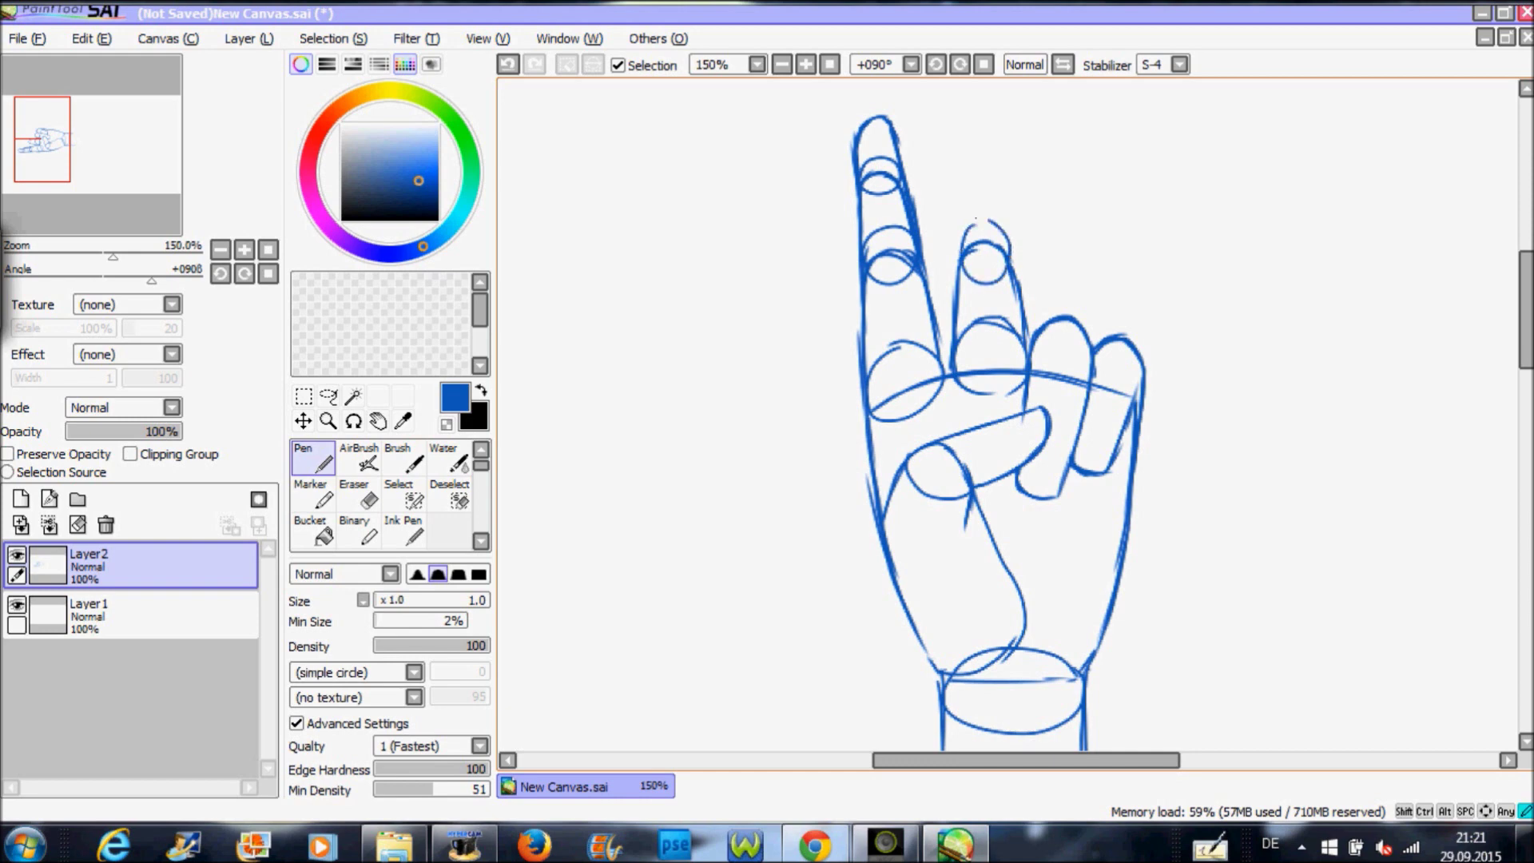
Extend the middle finger with its middle and tip segments and joint ellipses, ending slightly above the index finger
{"action": "mouse_move", "coordinate": [953, 286]}
{"action": "left_mouse_down"}
{"action": "mouse_move", "coordinate": [962, 170]}
{"action": "mouse_move", "coordinate": [1013, 178]}
{"action": "mouse_move", "coordinate": [1022, 274]}
{"action": "left_mouse_up"}
{"action": "left_click_drag", "start_coordinate": [1010, 205], "coordinate": [1020, 284]}
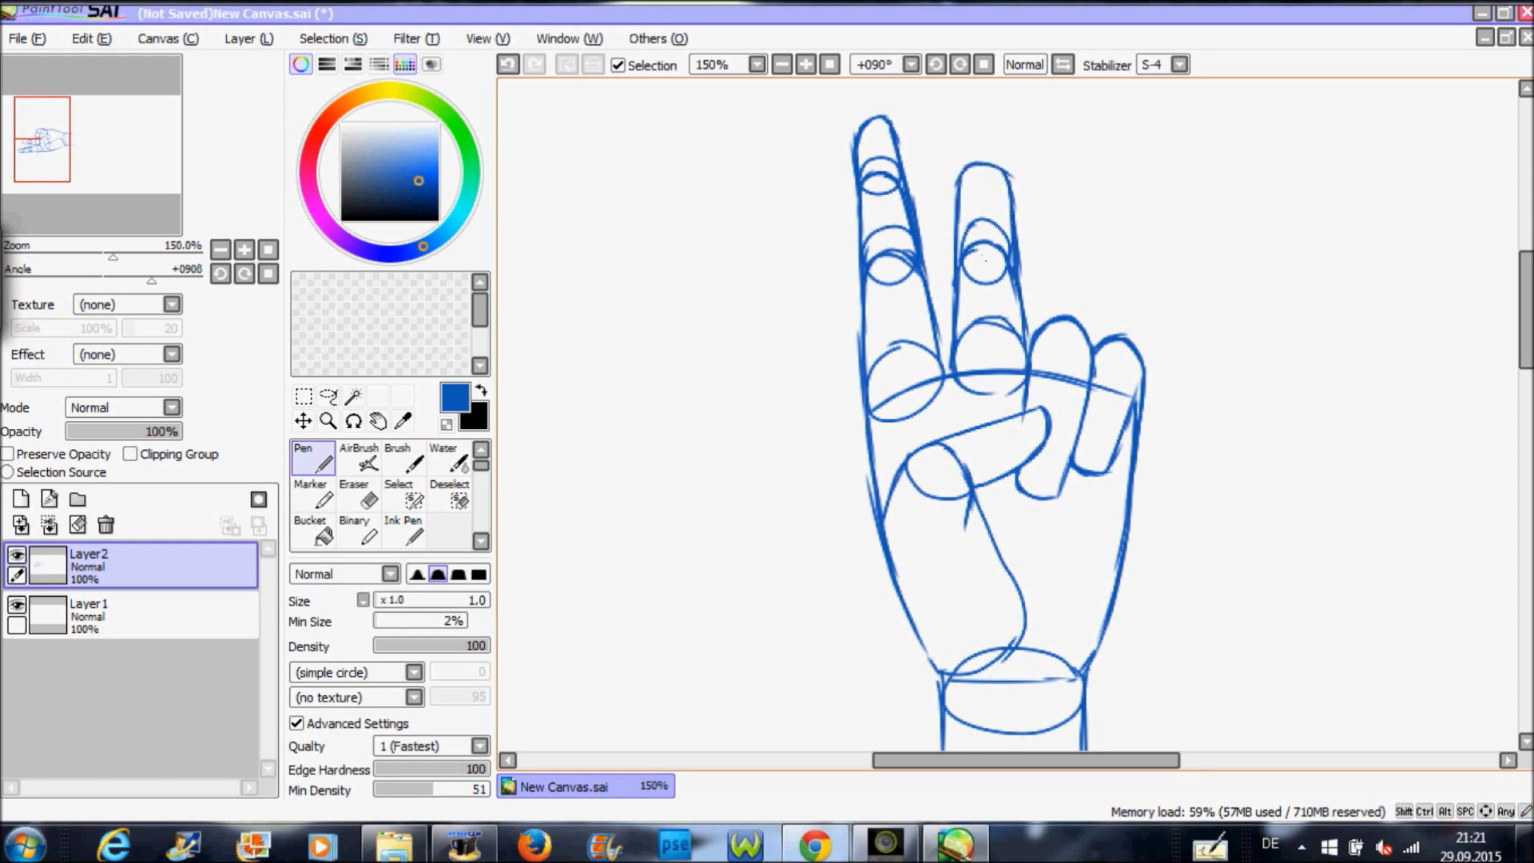
{"action": "mouse_move", "coordinate": [955, 158]}
{"action": "left_mouse_down"}
{"action": "mouse_move", "coordinate": [991, 162]}
{"action": "mouse_move", "coordinate": [963, 150]}
{"action": "mouse_move", "coordinate": [986, 143]}
{"action": "mouse_move", "coordinate": [1001, 188]}
{"action": "left_mouse_up"}
{"action": "mouse_move", "coordinate": [957, 107]}
{"action": "left_mouse_down"}
{"action": "mouse_move", "coordinate": [955, 158]}
{"action": "mouse_move", "coordinate": [976, 89]}
{"action": "mouse_move", "coordinate": [999, 110]}
{"action": "mouse_move", "coordinate": [1011, 184]}
{"action": "left_mouse_up"}
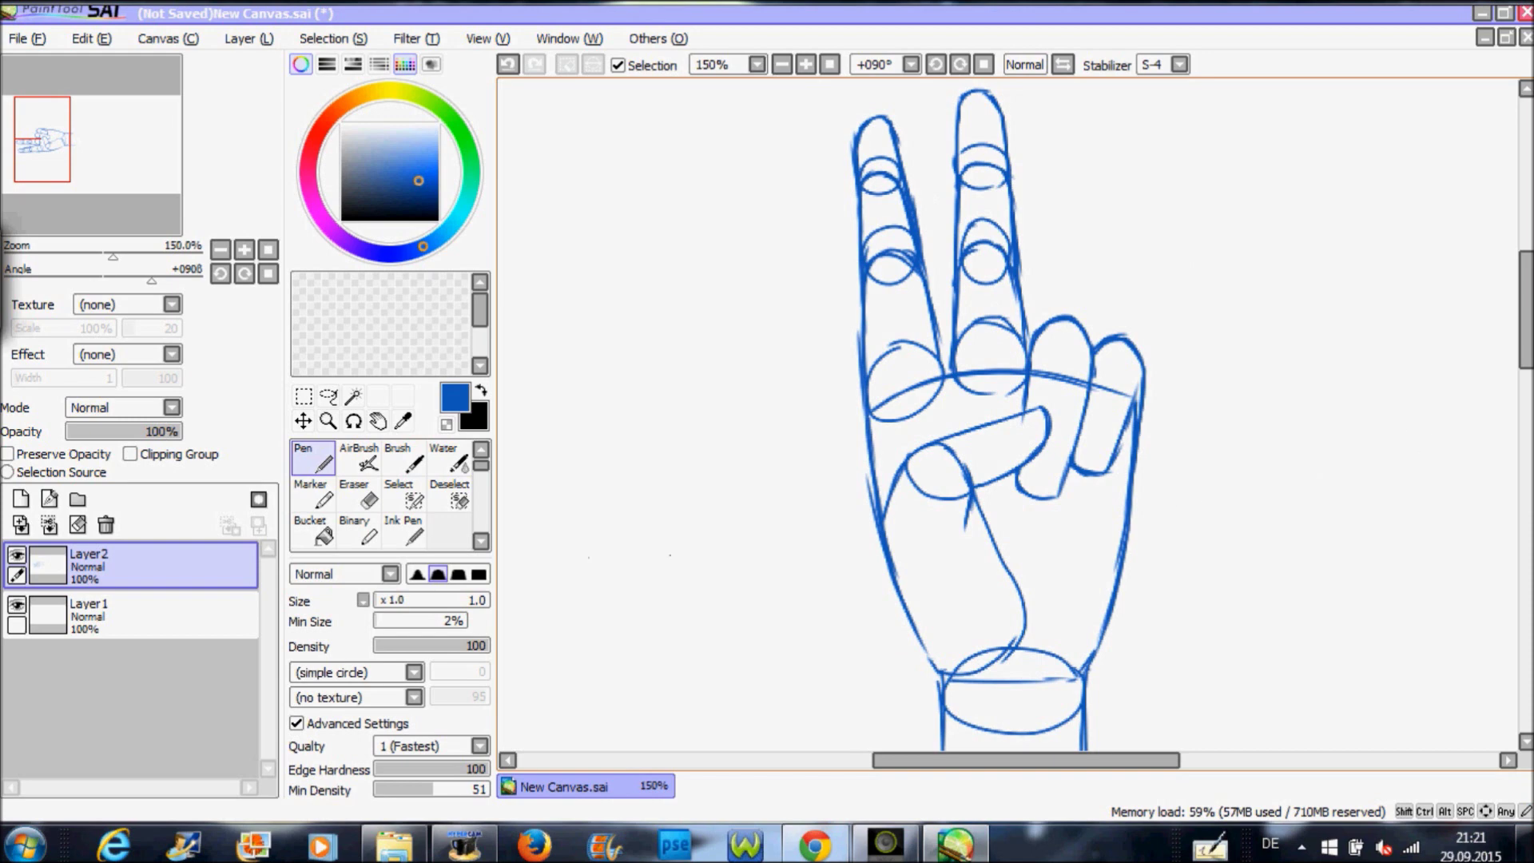
Reinforce the index finger's outline with the Pen along its outer side, tip and inner side
{"action": "left_click", "coordinate": [328, 421]}
{"action": "left_click", "coordinate": [335, 593]}
{"action": "left_click", "coordinate": [831, 518]}
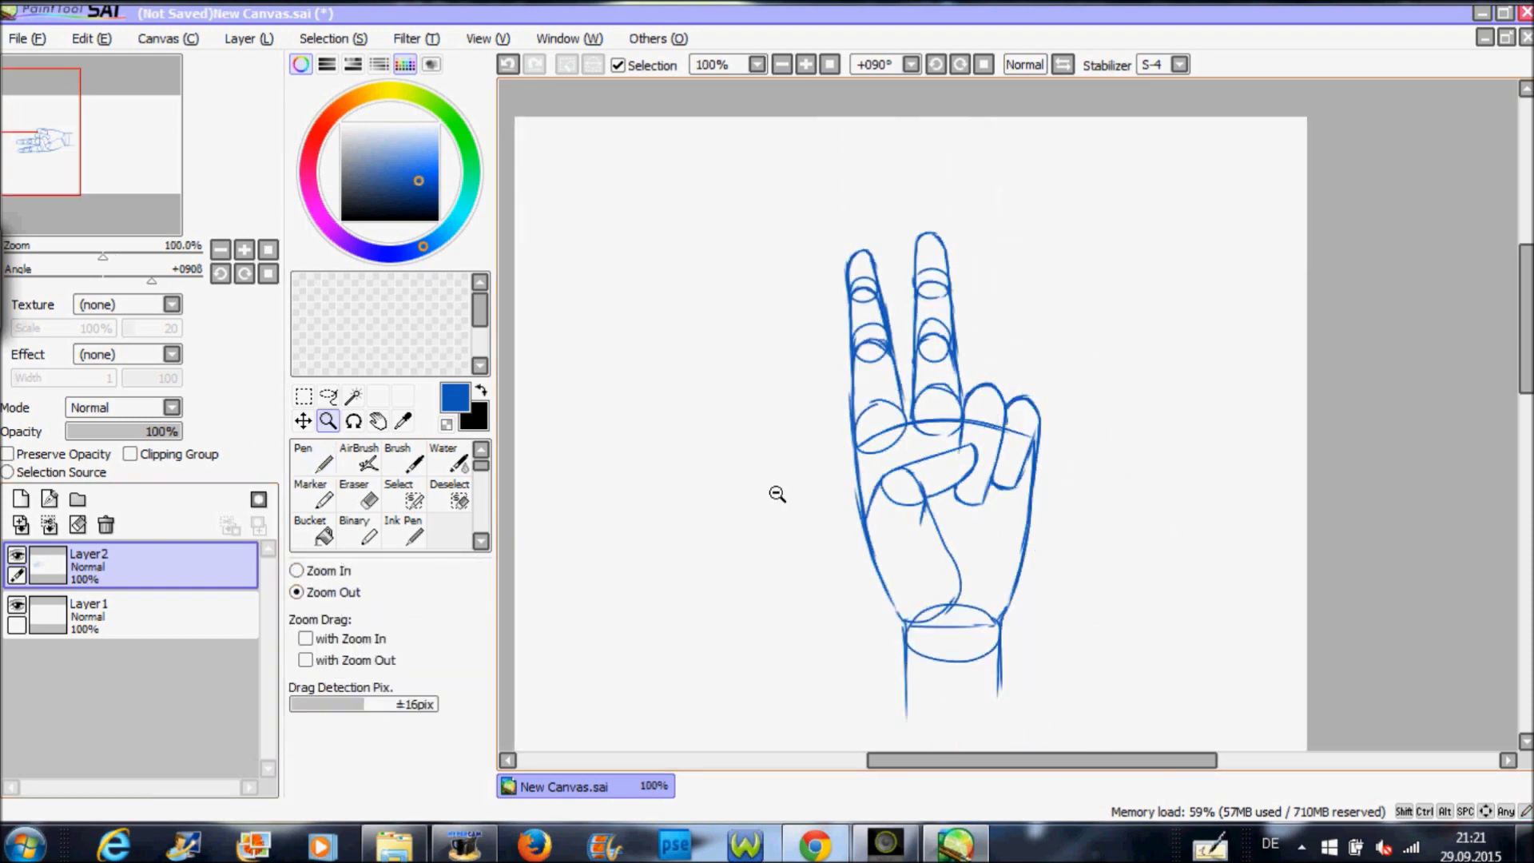
{"action": "left_click", "coordinate": [340, 571]}
{"action": "left_click", "coordinate": [892, 451]}
{"action": "left_click", "coordinate": [901, 415]}
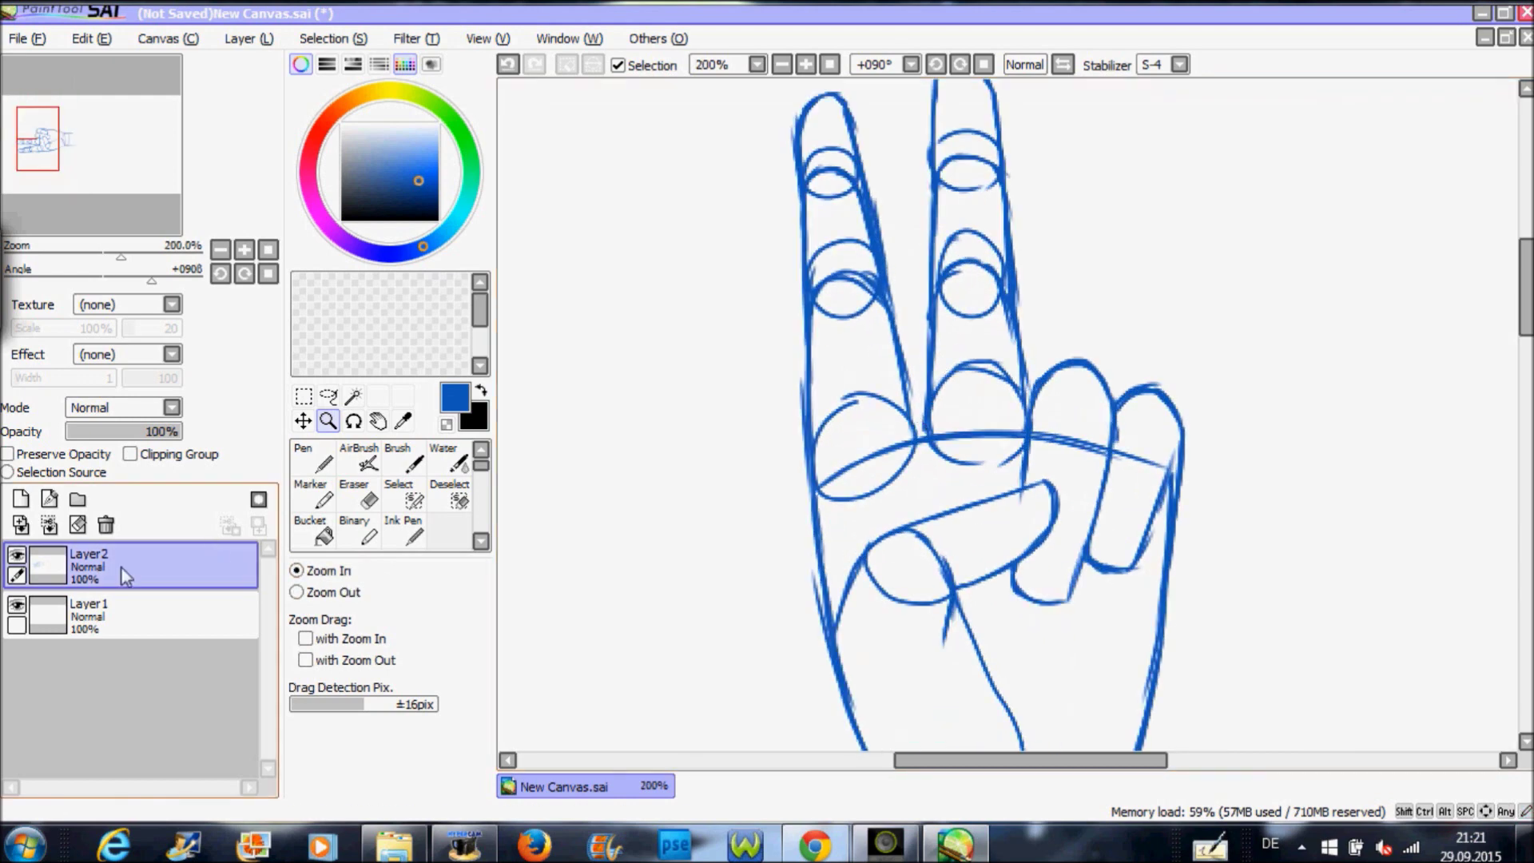
{"action": "left_click", "coordinate": [297, 463]}
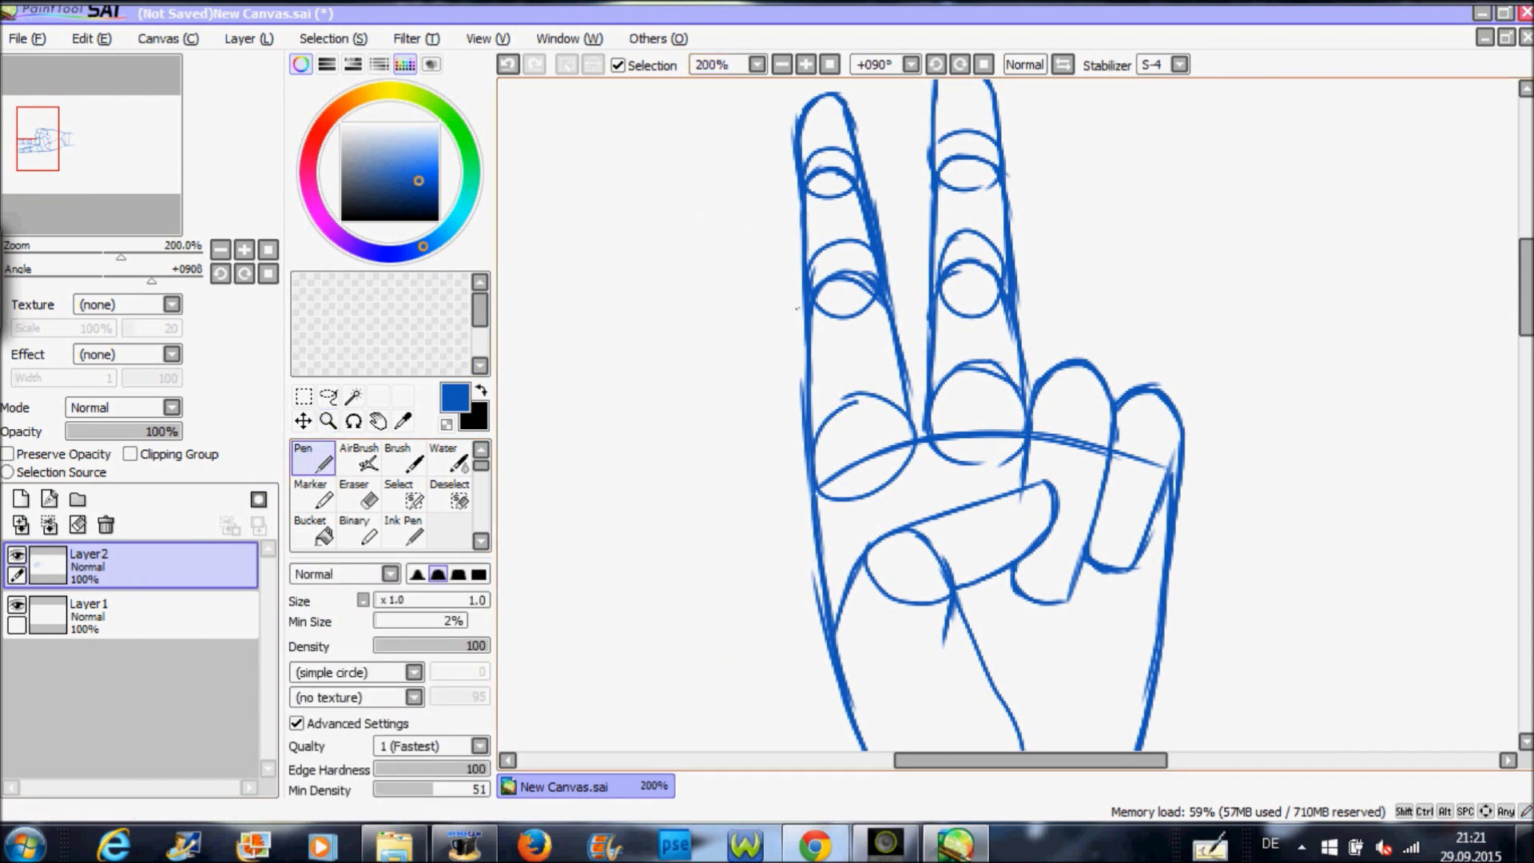
{"action": "left_click_drag", "start_coordinate": [804, 110], "coordinate": [804, 166]}
{"action": "left_click_drag", "start_coordinate": [800, 204], "coordinate": [802, 331]}
{"action": "mouse_move", "coordinate": [801, 257]}
{"action": "left_mouse_down"}
{"action": "mouse_move", "coordinate": [804, 428]}
{"action": "mouse_move", "coordinate": [805, 413]}
{"action": "left_mouse_up"}
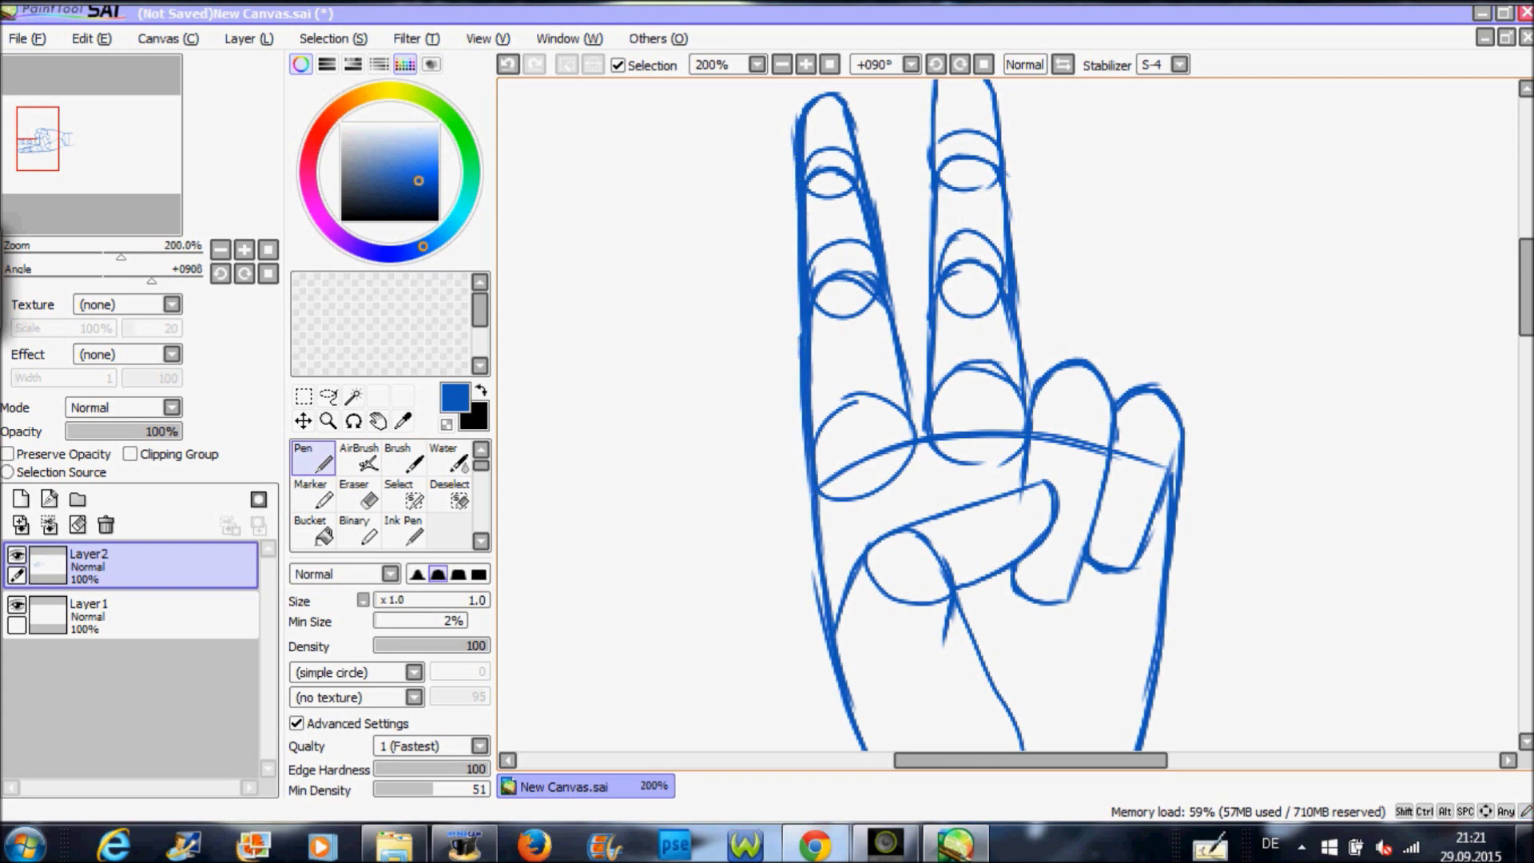
{"action": "left_click_drag", "start_coordinate": [811, 99], "coordinate": [843, 95]}
{"action": "left_click_drag", "start_coordinate": [884, 308], "coordinate": [904, 399]}
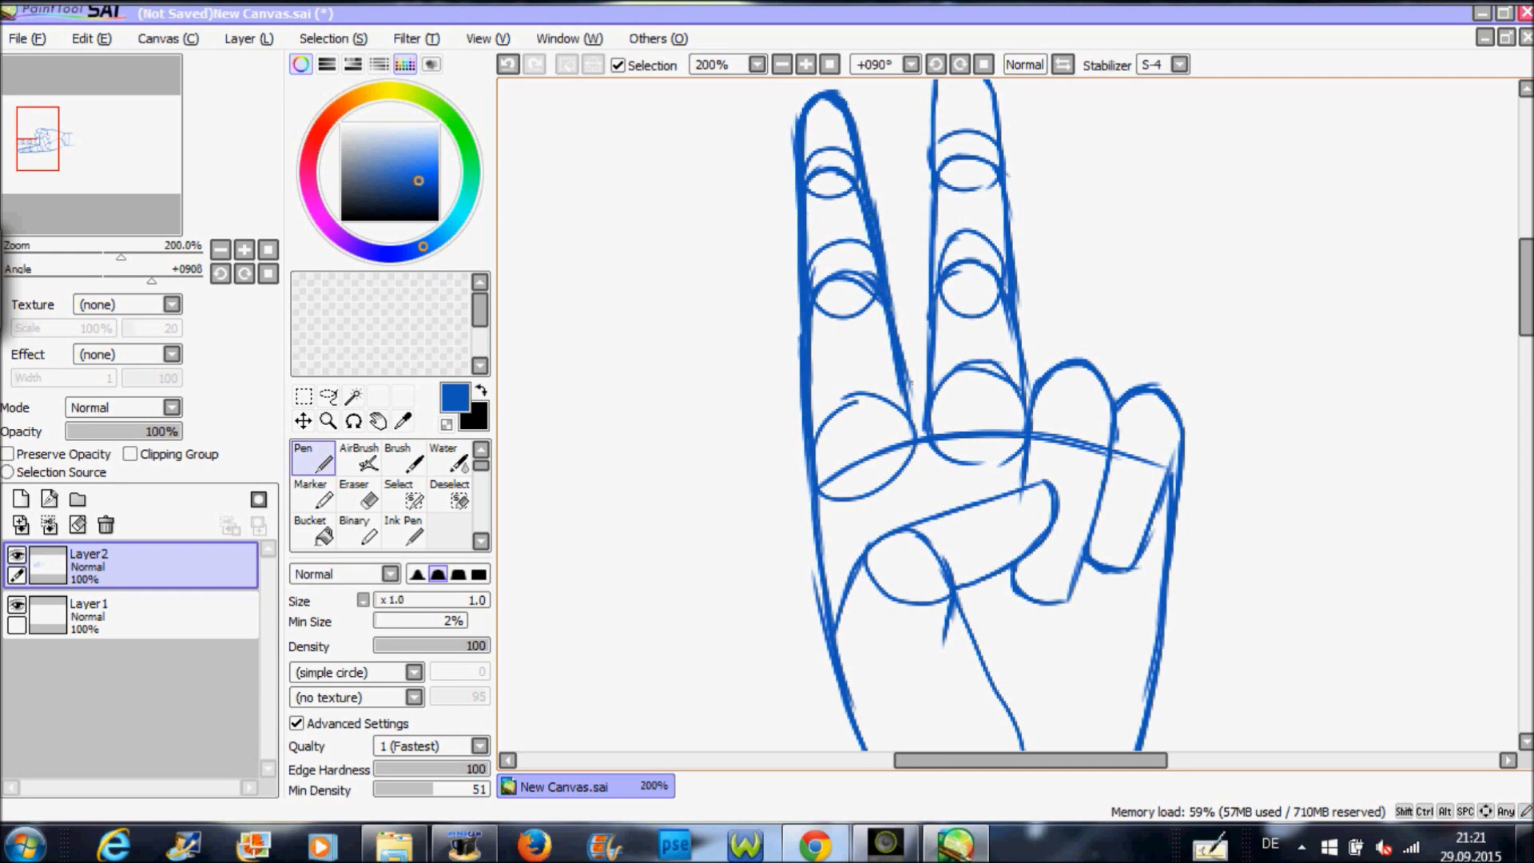
Join the index and middle fingers with a curve at their base and thicken the middle finger's outline
{"action": "left_click_drag", "start_coordinate": [927, 373], "coordinate": [917, 399]}
{"action": "left_click_drag", "start_coordinate": [1525, 287], "coordinate": [1525, 274]}
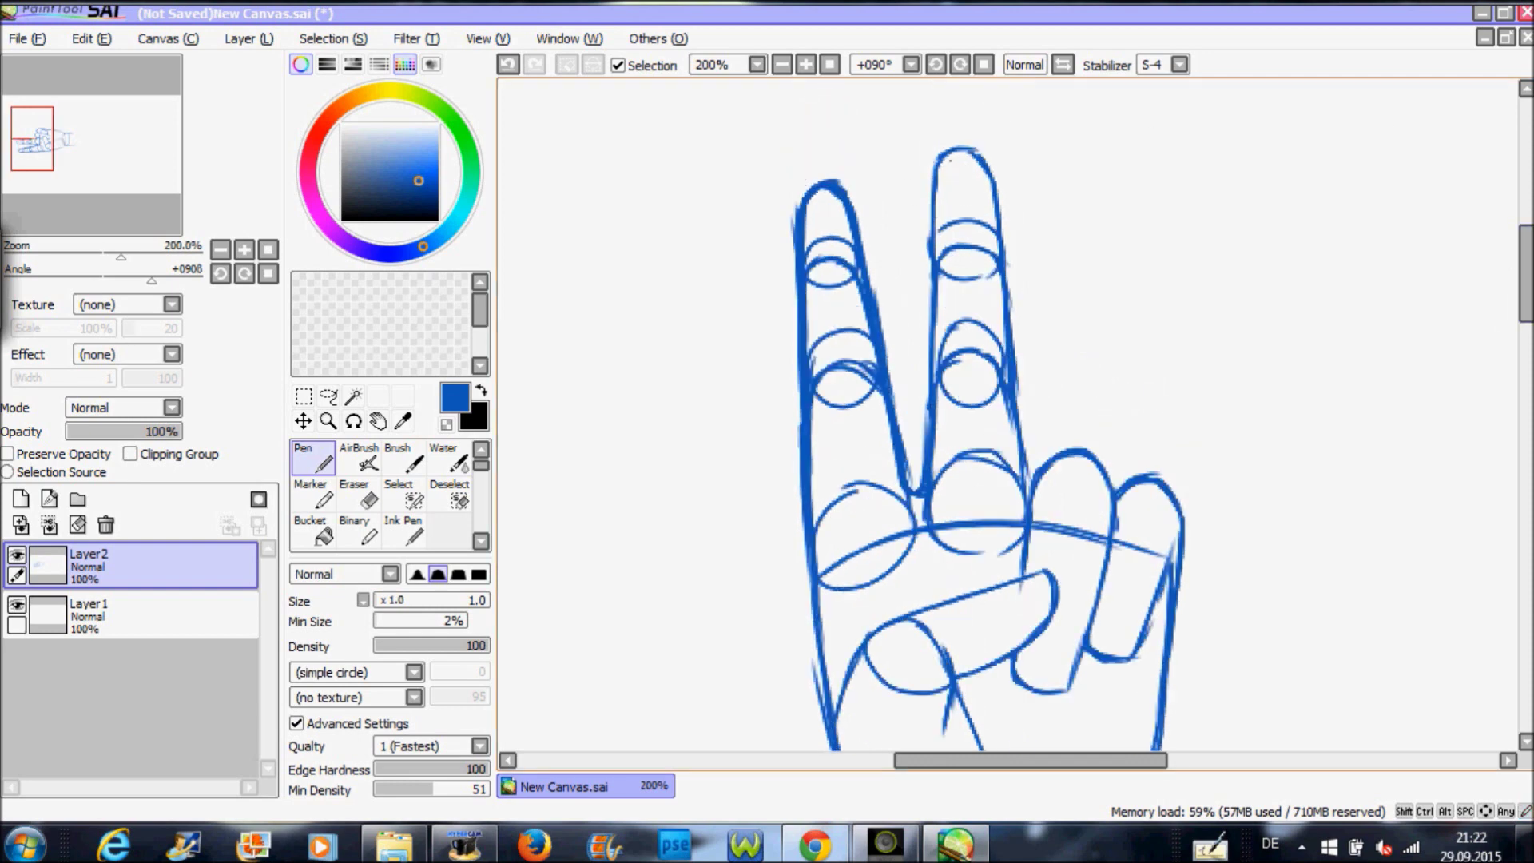
{"action": "left_click_drag", "start_coordinate": [951, 149], "coordinate": [933, 224]}
{"action": "left_click_drag", "start_coordinate": [1013, 419], "coordinate": [1032, 489]}
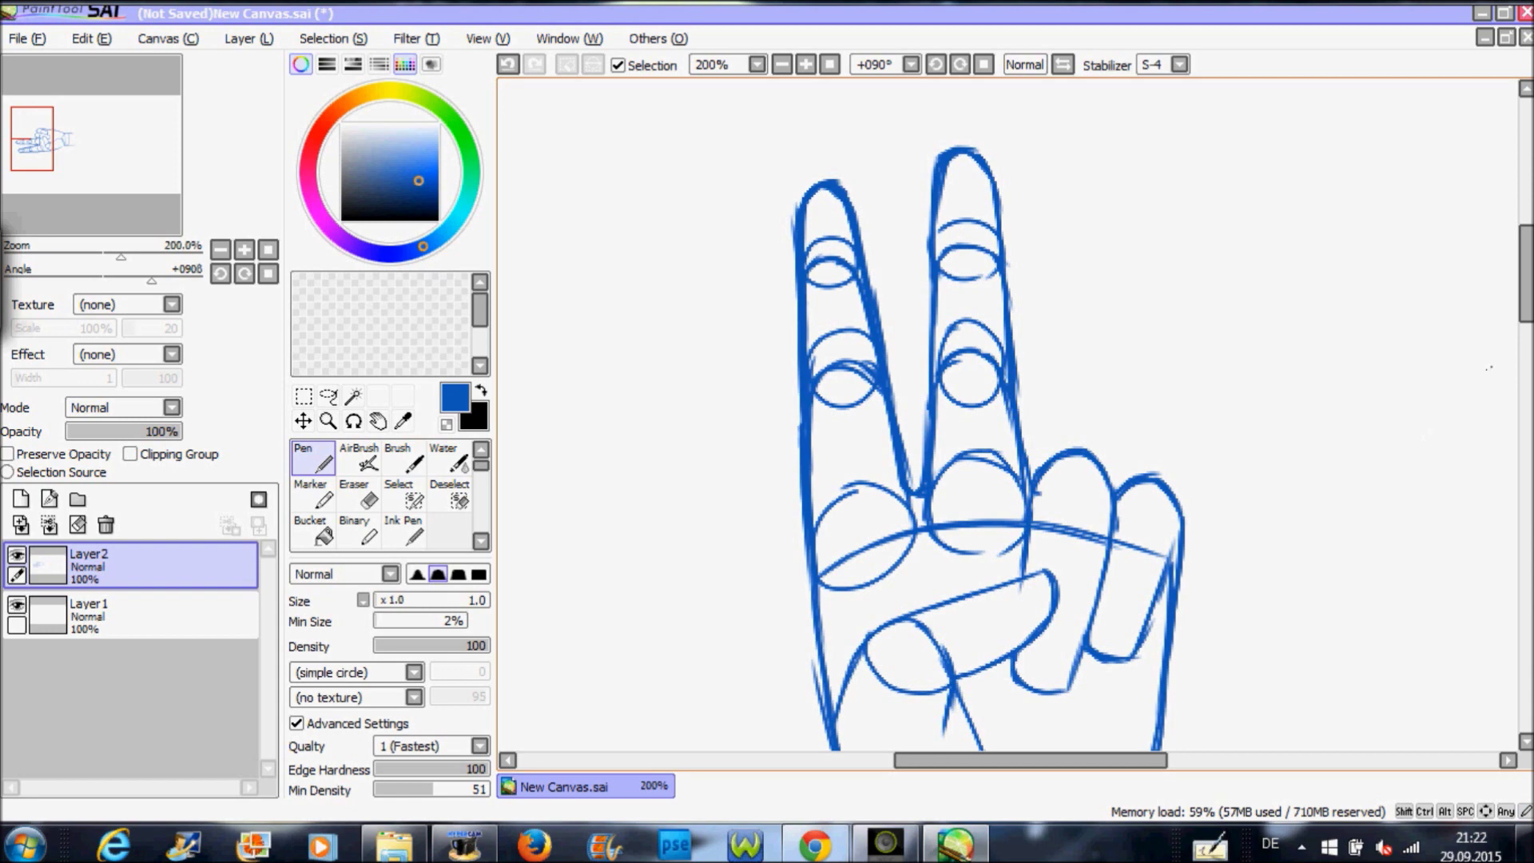
Draw fingernails on the thumb and on the curled ring and little fingers
{"action": "scroll", "coordinate": [1488, 368], "scroll_direction": "down", "scroll_amount": 5}
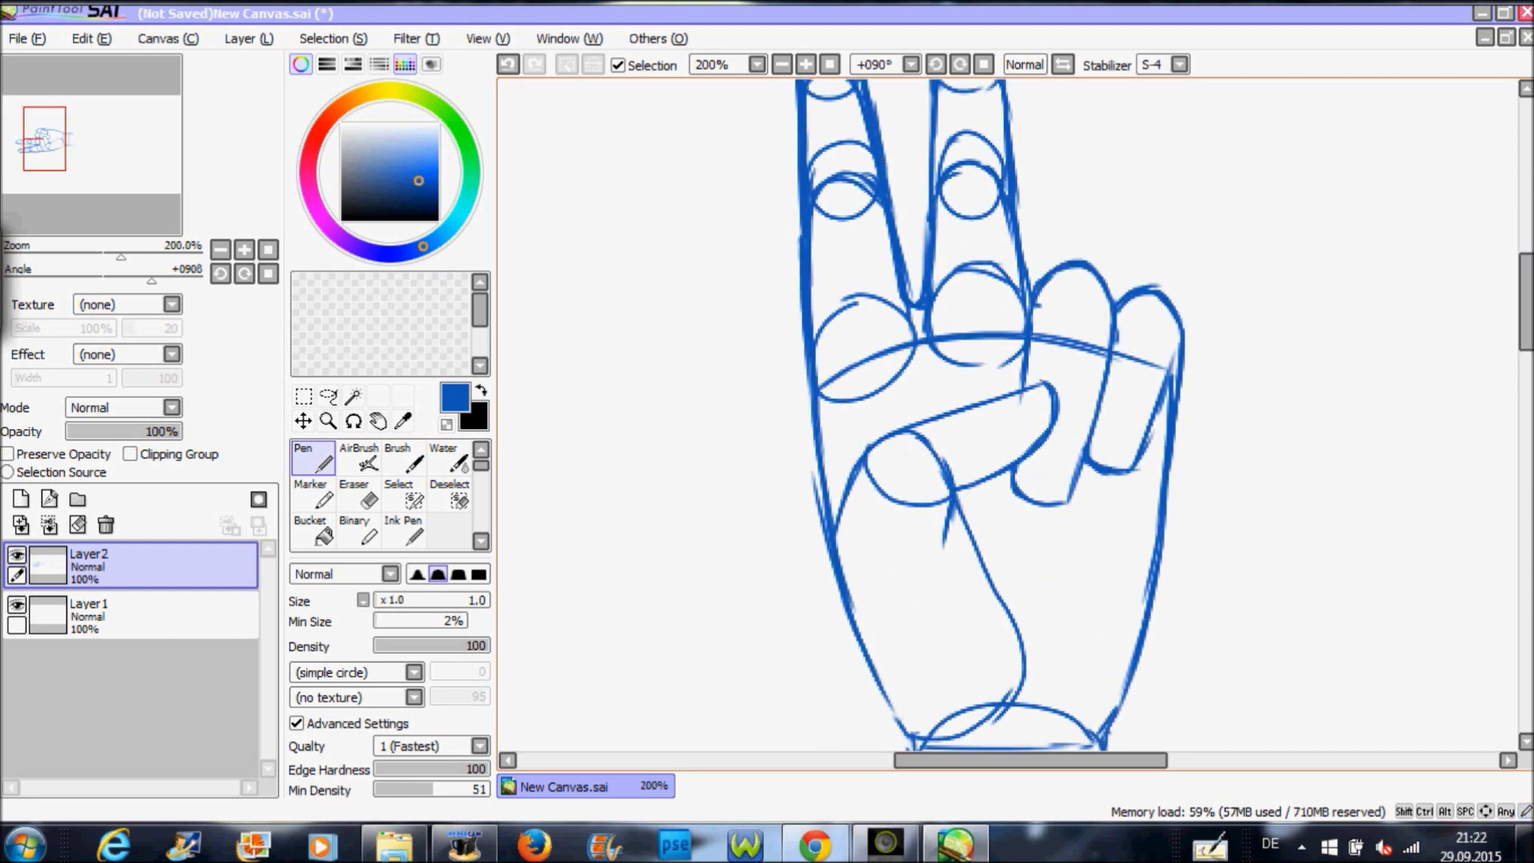
{"action": "mouse_move", "coordinate": [1045, 388]}
{"action": "left_mouse_down"}
{"action": "mouse_move", "coordinate": [1052, 404]}
{"action": "mouse_move", "coordinate": [983, 416]}
{"action": "left_mouse_up"}
{"action": "mouse_move", "coordinate": [1020, 463]}
{"action": "left_mouse_down"}
{"action": "mouse_move", "coordinate": [1018, 495]}
{"action": "mouse_move", "coordinate": [1051, 509]}
{"action": "left_mouse_up"}
{"action": "left_click_drag", "start_coordinate": [1066, 452], "coordinate": [1053, 497]}
{"action": "mouse_move", "coordinate": [1063, 430]}
{"action": "left_mouse_down"}
{"action": "mouse_move", "coordinate": [1049, 440]}
{"action": "mouse_move", "coordinate": [1091, 464]}
{"action": "left_mouse_up"}
{"action": "mouse_move", "coordinate": [1109, 414]}
{"action": "left_mouse_down"}
{"action": "mouse_move", "coordinate": [1092, 462]}
{"action": "mouse_move", "coordinate": [1113, 469]}
{"action": "mouse_move", "coordinate": [1125, 429]}
{"action": "left_mouse_up"}
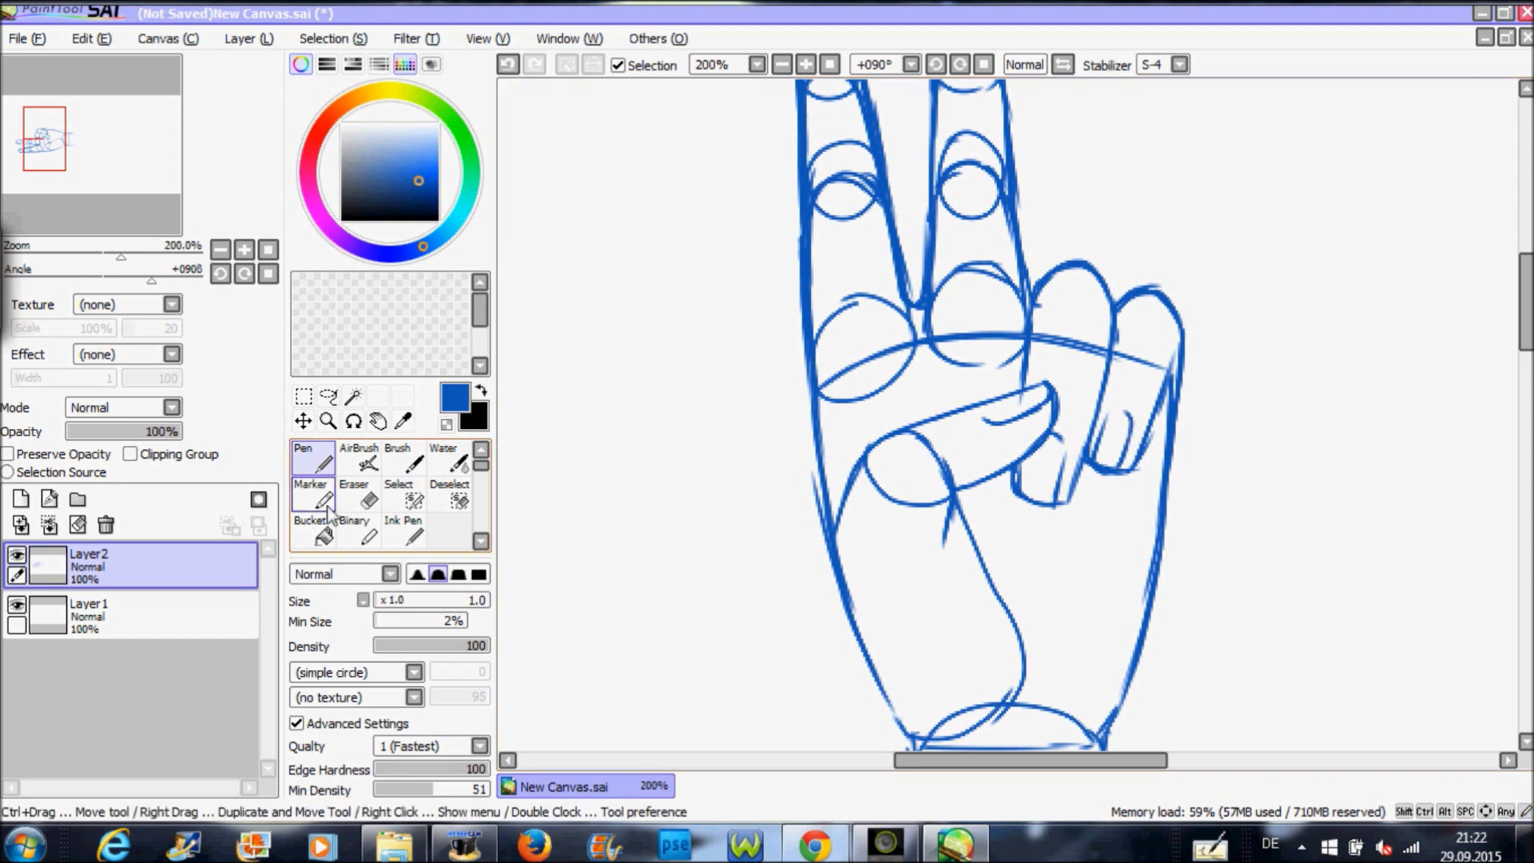
Erase the palm's top arc and the knuckle and lower joint circles inside the fingers
{"action": "left_click", "coordinate": [358, 497]}
{"action": "mouse_move", "coordinate": [836, 178]}
{"action": "left_mouse_down"}
{"action": "mouse_move", "coordinate": [850, 149]}
{"action": "mouse_move", "coordinate": [863, 224]}
{"action": "mouse_move", "coordinate": [850, 152]}
{"action": "left_mouse_up"}
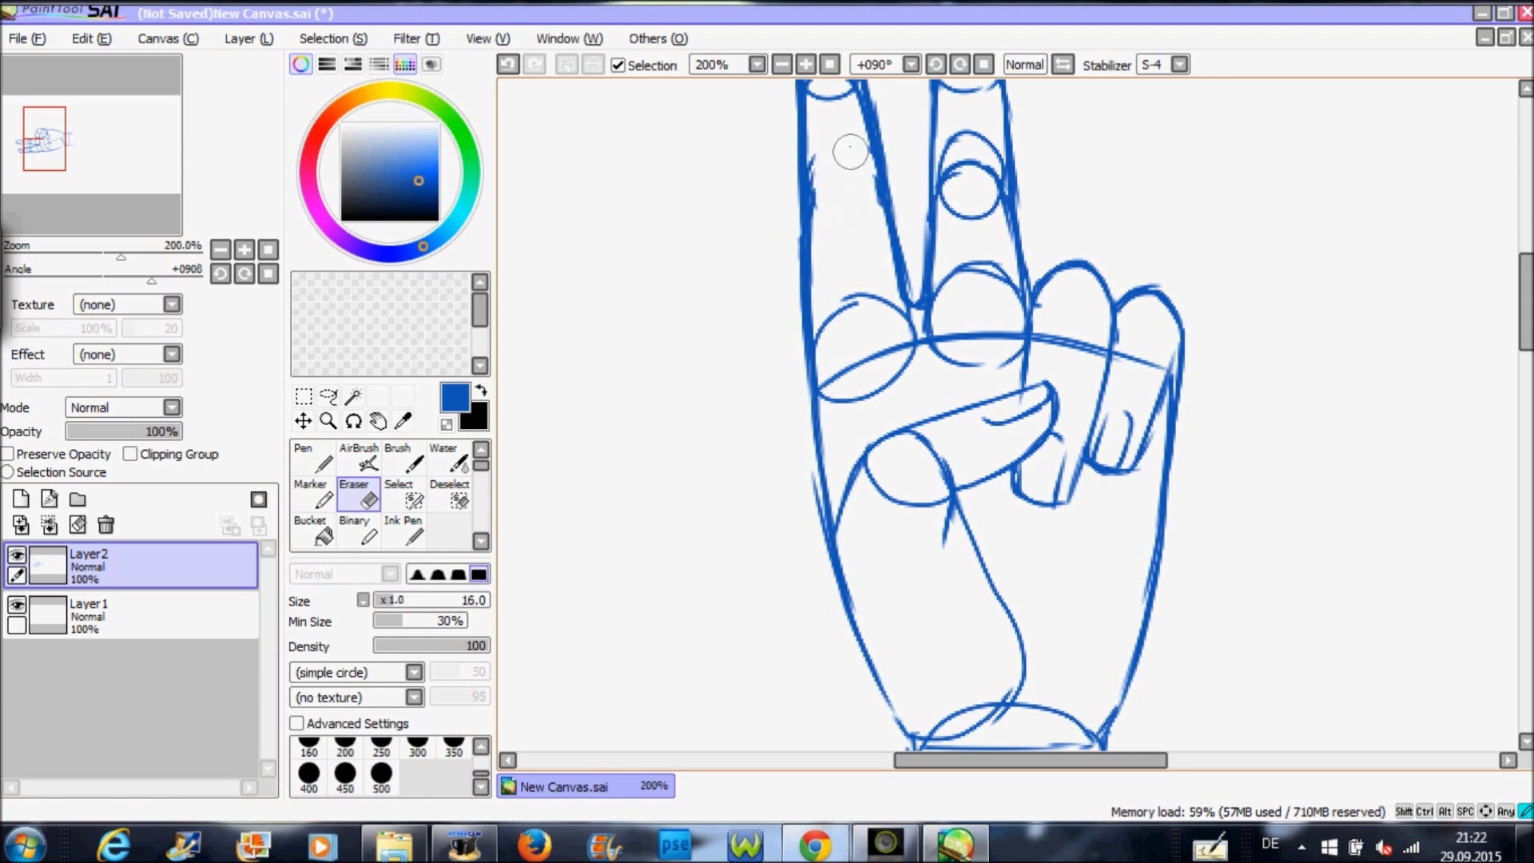
{"action": "mouse_move", "coordinate": [868, 335]}
{"action": "left_mouse_down"}
{"action": "mouse_move", "coordinate": [834, 304]}
{"action": "mouse_move", "coordinate": [855, 411]}
{"action": "mouse_move", "coordinate": [894, 349]}
{"action": "mouse_move", "coordinate": [874, 291]}
{"action": "mouse_move", "coordinate": [915, 353]}
{"action": "mouse_move", "coordinate": [904, 338]}
{"action": "mouse_move", "coordinate": [942, 315]}
{"action": "mouse_move", "coordinate": [961, 267]}
{"action": "mouse_move", "coordinate": [961, 341]}
{"action": "mouse_move", "coordinate": [965, 313]}
{"action": "mouse_move", "coordinate": [982, 336]}
{"action": "mouse_move", "coordinate": [1001, 304]}
{"action": "mouse_move", "coordinate": [1006, 324]}
{"action": "mouse_move", "coordinate": [1005, 305]}
{"action": "mouse_move", "coordinate": [976, 362]}
{"action": "left_mouse_up"}
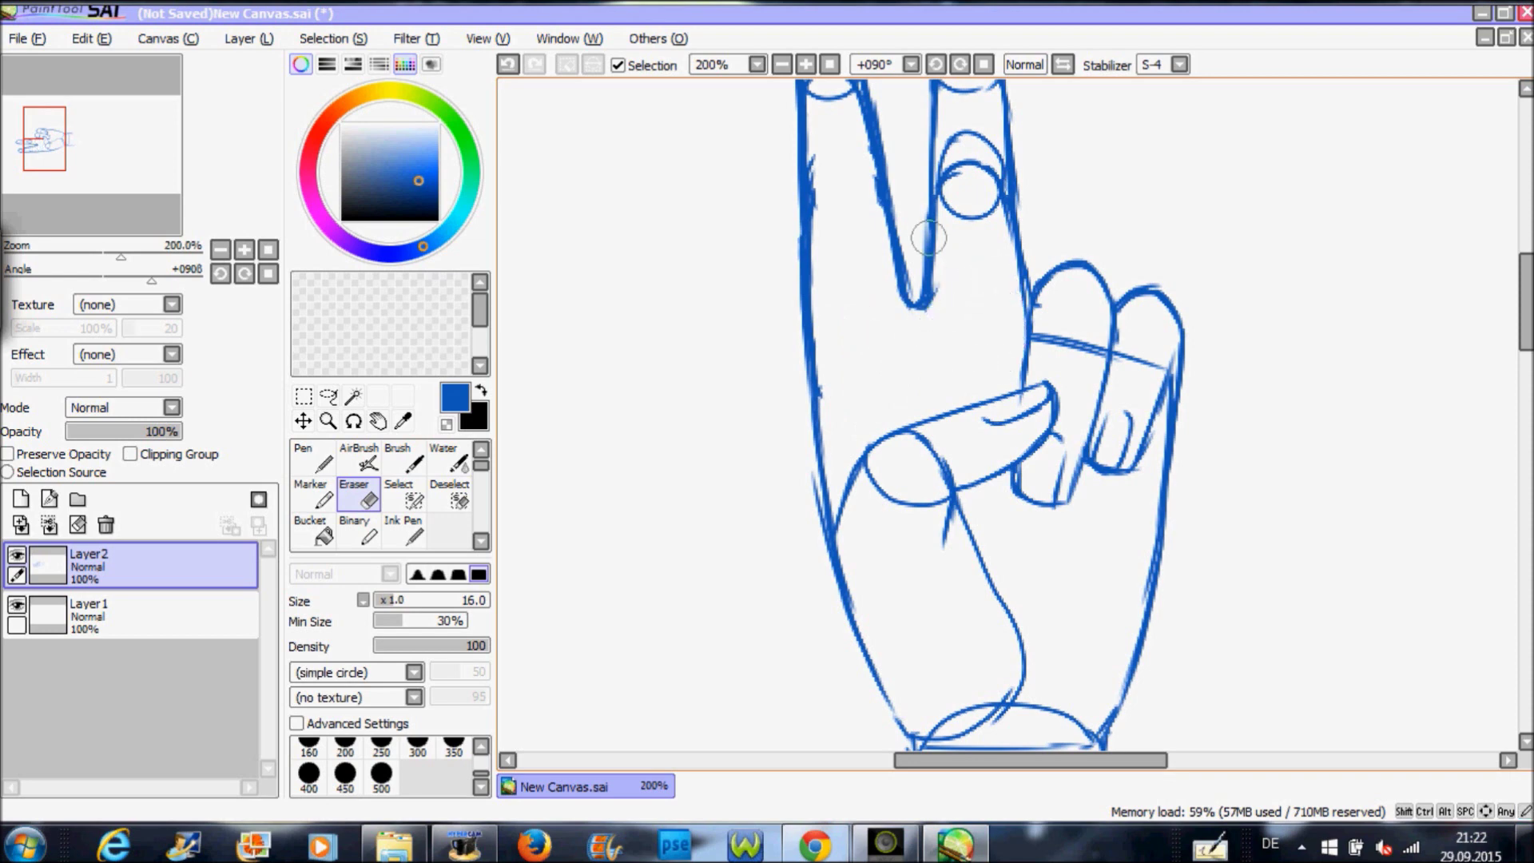
{"action": "mouse_move", "coordinate": [954, 148]}
{"action": "left_mouse_down"}
{"action": "mouse_move", "coordinate": [961, 216]}
{"action": "mouse_move", "coordinate": [955, 166]}
{"action": "mouse_move", "coordinate": [961, 213]}
{"action": "mouse_move", "coordinate": [977, 135]}
{"action": "mouse_move", "coordinate": [992, 228]}
{"action": "mouse_move", "coordinate": [1052, 340]}
{"action": "mouse_move", "coordinate": [1056, 303]}
{"action": "mouse_move", "coordinate": [1051, 349]}
{"action": "mouse_move", "coordinate": [1085, 349]}
{"action": "left_mouse_up"}
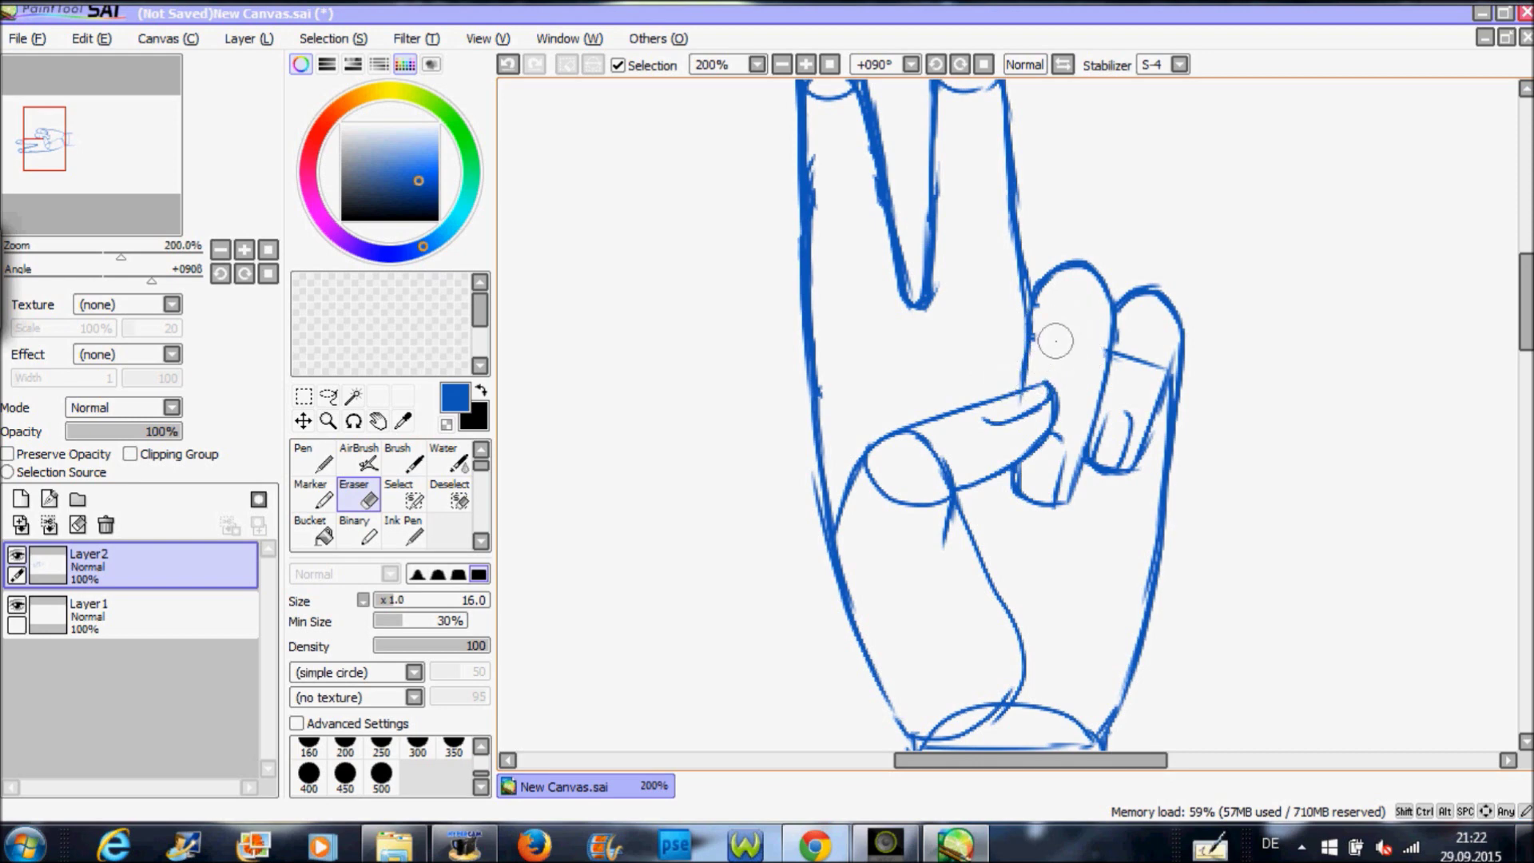
{"action": "mouse_move", "coordinate": [1118, 340]}
{"action": "left_mouse_down"}
{"action": "mouse_move", "coordinate": [1132, 378]}
{"action": "mouse_move", "coordinate": [1130, 329]}
{"action": "left_mouse_up"}
Erase the thumb's joint oval with the line just below it, and the ellipses near both raised fingertips
{"action": "mouse_move", "coordinate": [941, 467]}
{"action": "left_mouse_down"}
{"action": "mouse_move", "coordinate": [907, 447]}
{"action": "mouse_move", "coordinate": [950, 456]}
{"action": "mouse_move", "coordinate": [925, 449]}
{"action": "mouse_move", "coordinate": [882, 479]}
{"action": "mouse_move", "coordinate": [882, 466]}
{"action": "mouse_move", "coordinate": [901, 518]}
{"action": "mouse_move", "coordinate": [940, 467]}
{"action": "left_mouse_up"}
{"action": "left_click_drag", "start_coordinate": [971, 559], "coordinate": [966, 507]}
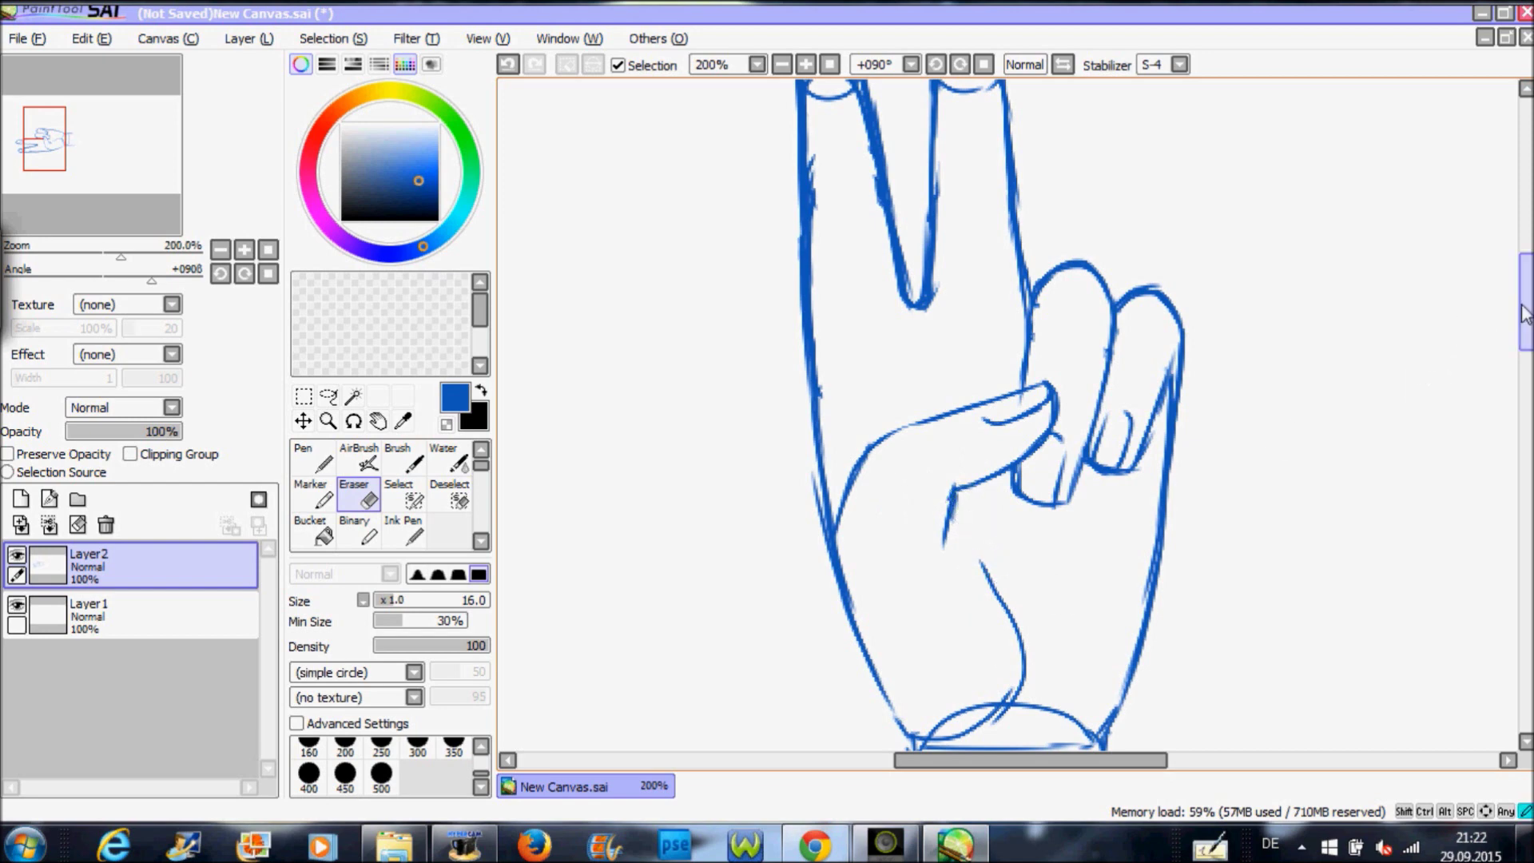
{"action": "left_click_drag", "start_coordinate": [1524, 303], "coordinate": [1524, 286]}
{"action": "mouse_move", "coordinate": [825, 171]}
{"action": "left_mouse_down"}
{"action": "mouse_move", "coordinate": [836, 205]}
{"action": "mouse_move", "coordinate": [818, 208]}
{"action": "mouse_move", "coordinate": [815, 287]}
{"action": "left_mouse_up"}
{"action": "mouse_move", "coordinate": [970, 177]}
{"action": "left_mouse_down"}
{"action": "mouse_move", "coordinate": [959, 218]}
{"action": "mouse_move", "coordinate": [955, 178]}
{"action": "mouse_move", "coordinate": [966, 220]}
{"action": "mouse_move", "coordinate": [979, 191]}
{"action": "left_mouse_up"}
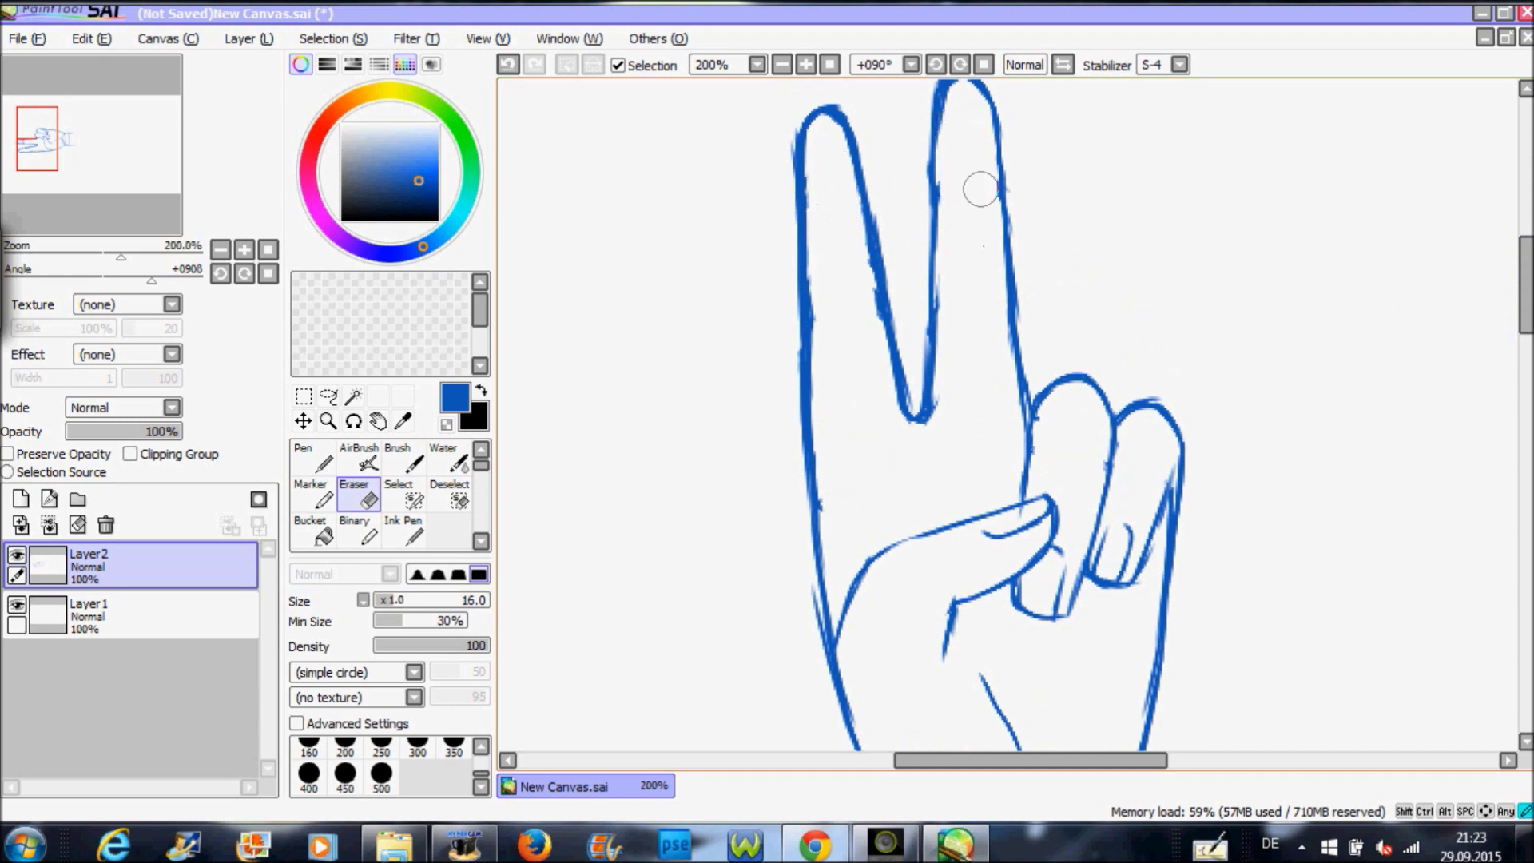
Thicken the index finger's outer contour down to the palm and erase the rough stray edges along its outside
{"action": "left_click", "coordinate": [313, 459]}
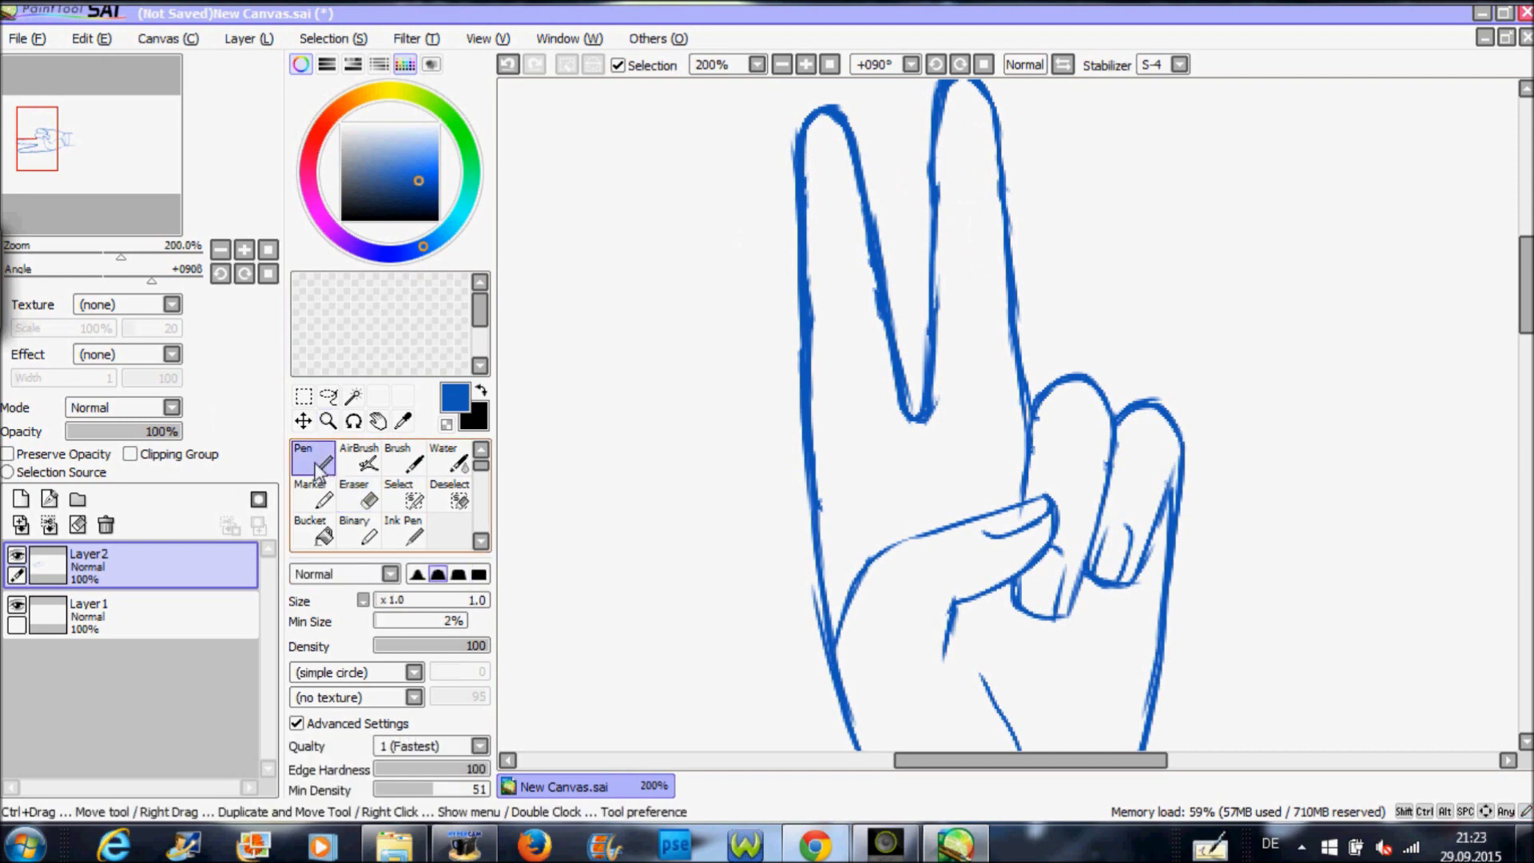
{"action": "left_click_drag", "start_coordinate": [807, 345], "coordinate": [825, 532]}
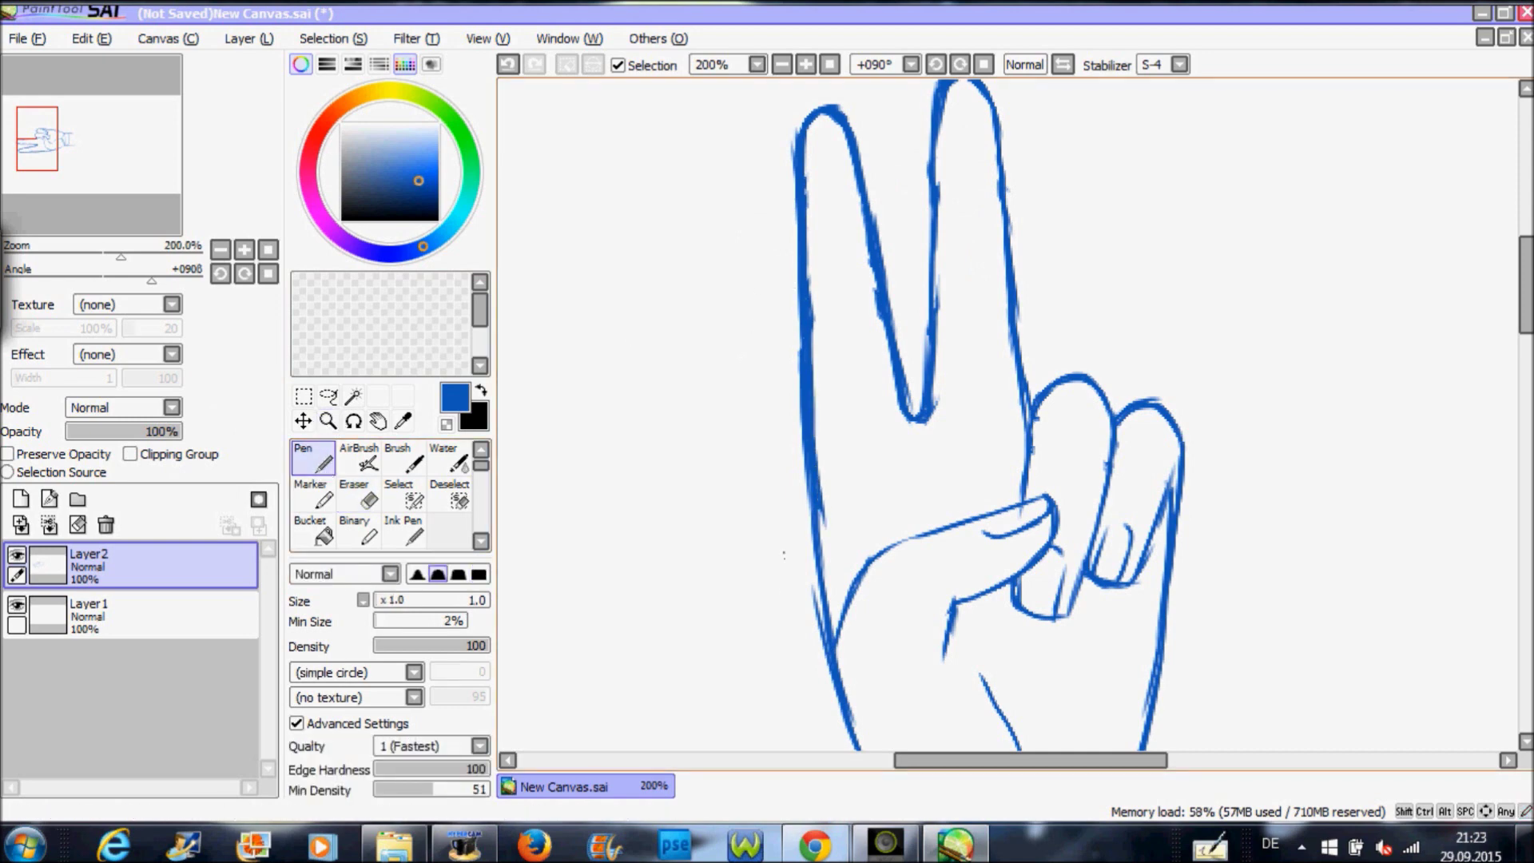
{"action": "left_click", "coordinate": [369, 498]}
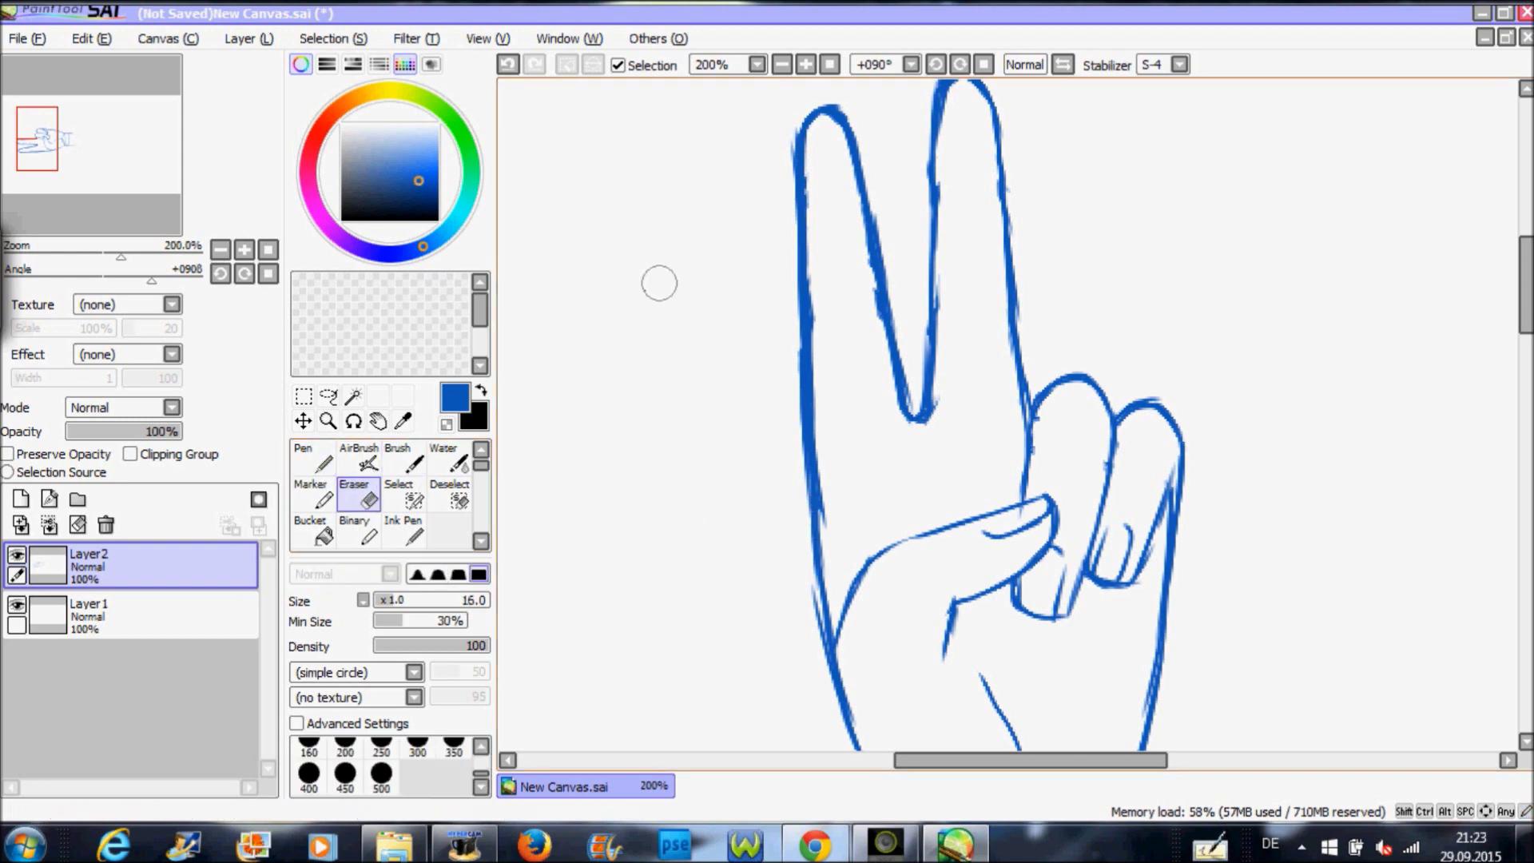
{"action": "mouse_move", "coordinate": [757, 131]}
{"action": "left_mouse_down"}
{"action": "mouse_move", "coordinate": [784, 137]}
{"action": "mouse_move", "coordinate": [787, 333]}
{"action": "left_mouse_up"}
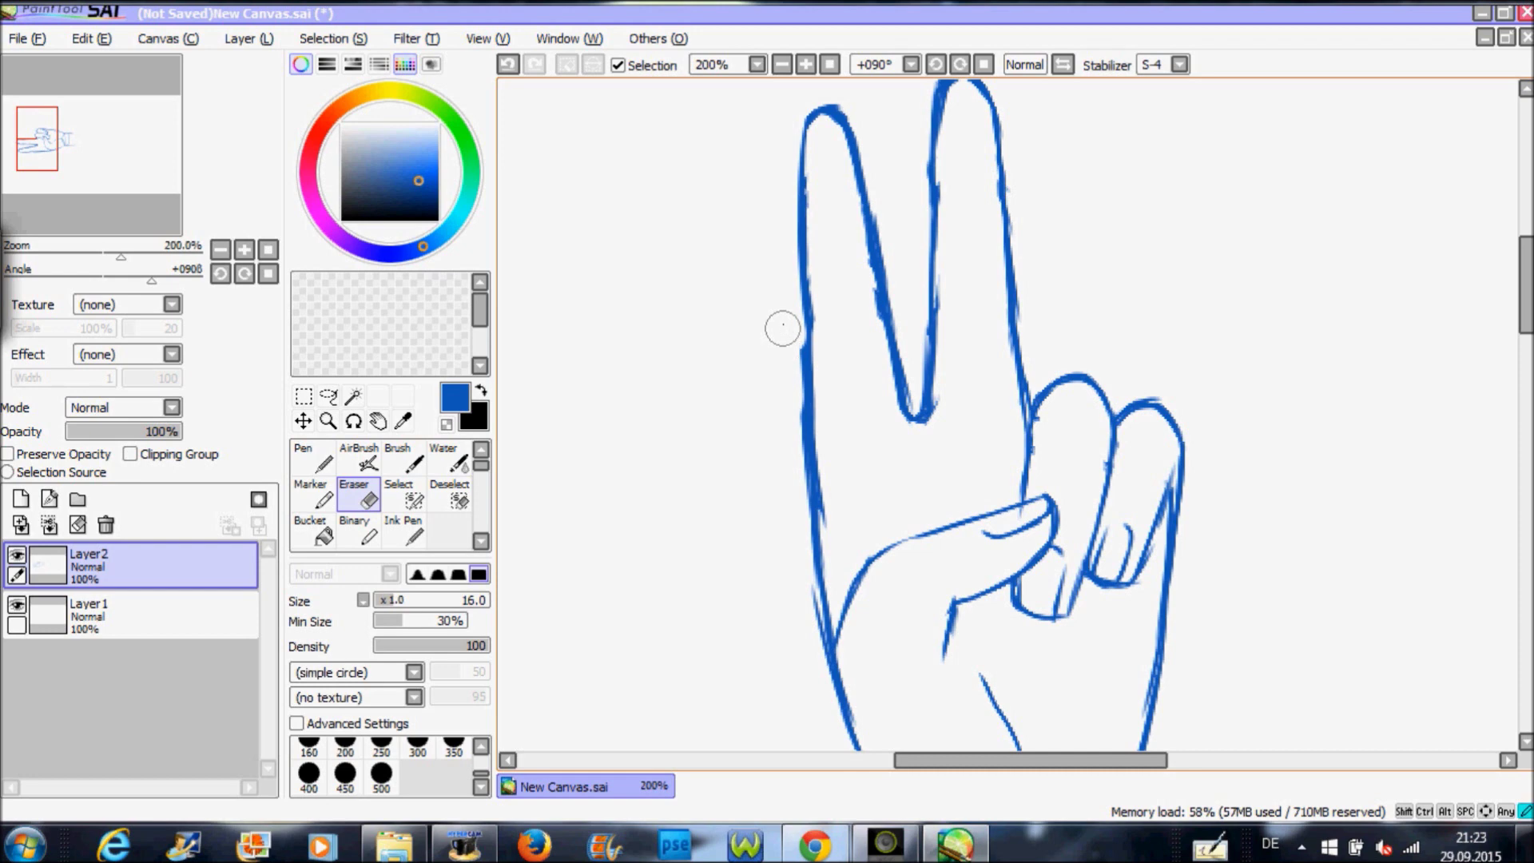
{"action": "left_click_drag", "start_coordinate": [788, 342], "coordinate": [821, 595]}
{"action": "key", "text": "ctrl+z"}
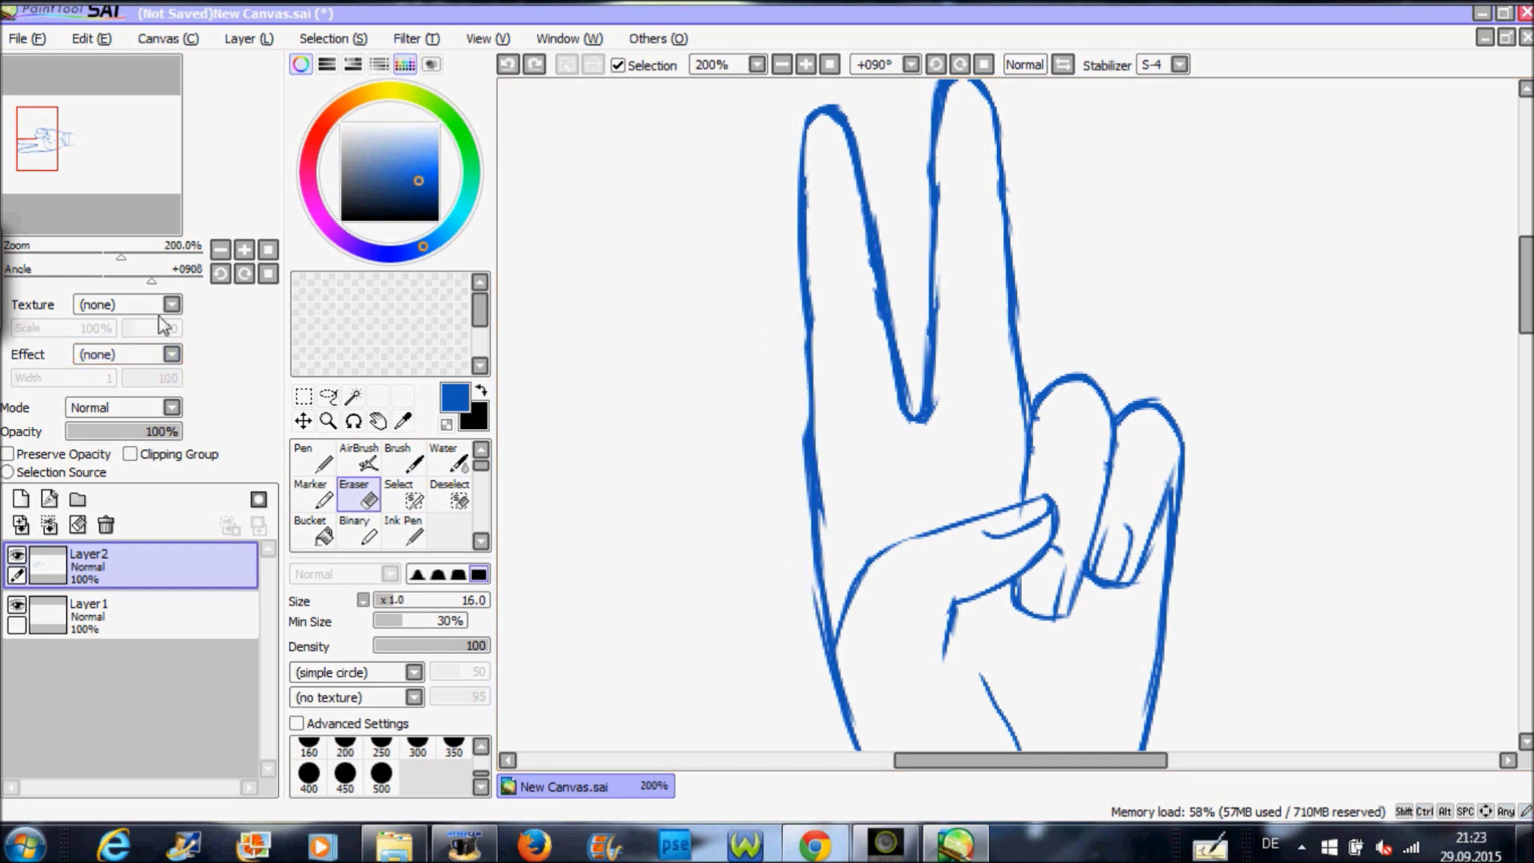
{"action": "mouse_move", "coordinate": [767, 469]}
{"action": "left_mouse_down"}
{"action": "mouse_move", "coordinate": [787, 399]}
{"action": "mouse_move", "coordinate": [794, 478]}
{"action": "mouse_move", "coordinate": [790, 405]}
{"action": "mouse_move", "coordinate": [792, 458]}
{"action": "mouse_move", "coordinate": [832, 514]}
{"action": "left_mouse_up"}
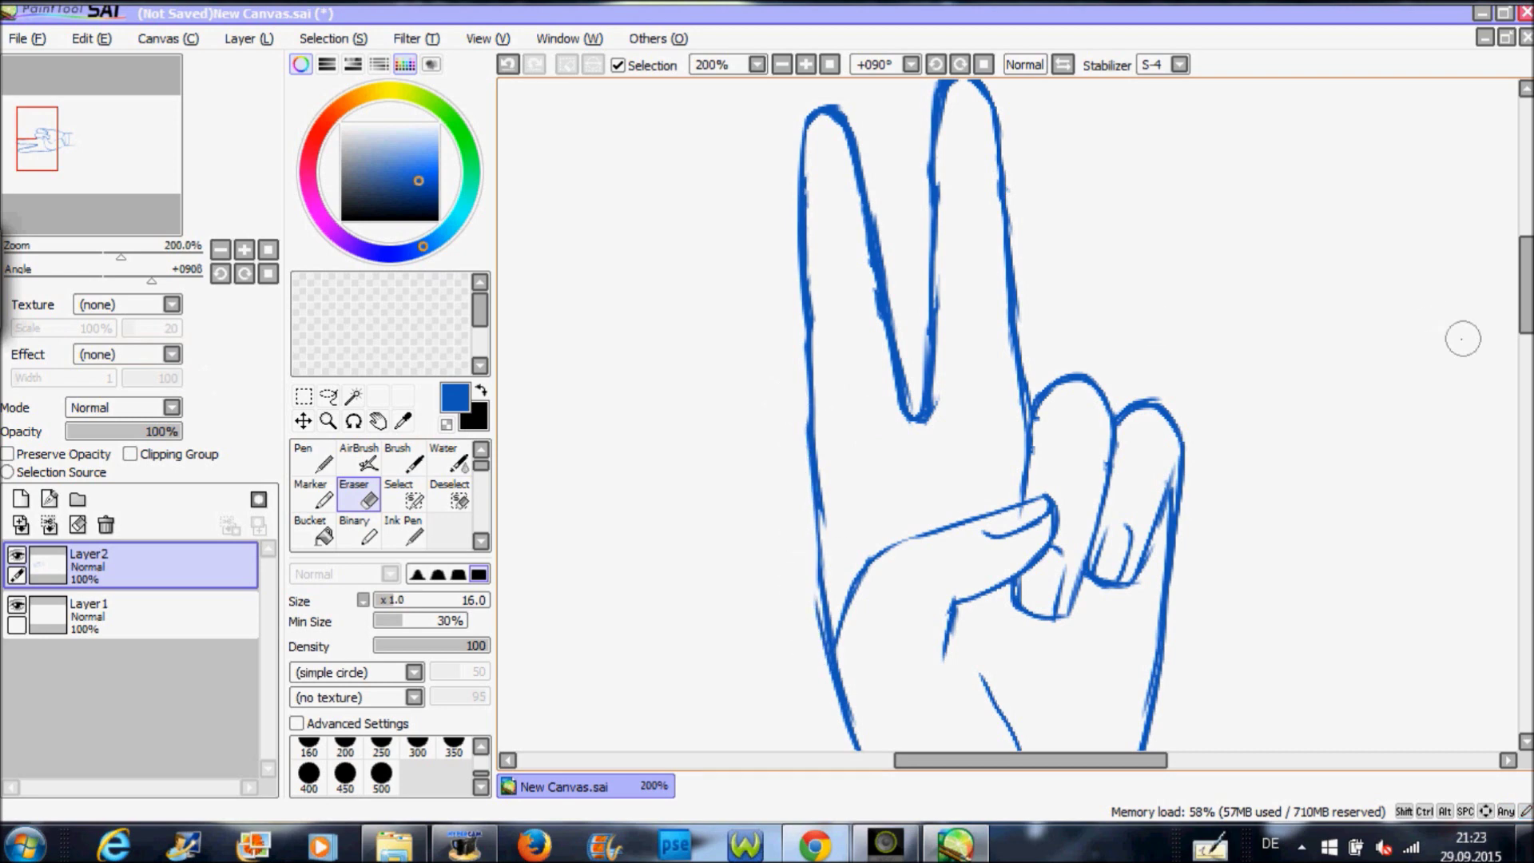
Erase the ellipse and construction arcs at the wrist, together with the thumb-base curve on the palm
{"action": "left_click_drag", "start_coordinate": [1524, 285], "coordinate": [1524, 319]}
{"action": "left_click_drag", "start_coordinate": [947, 679], "coordinate": [931, 591]}
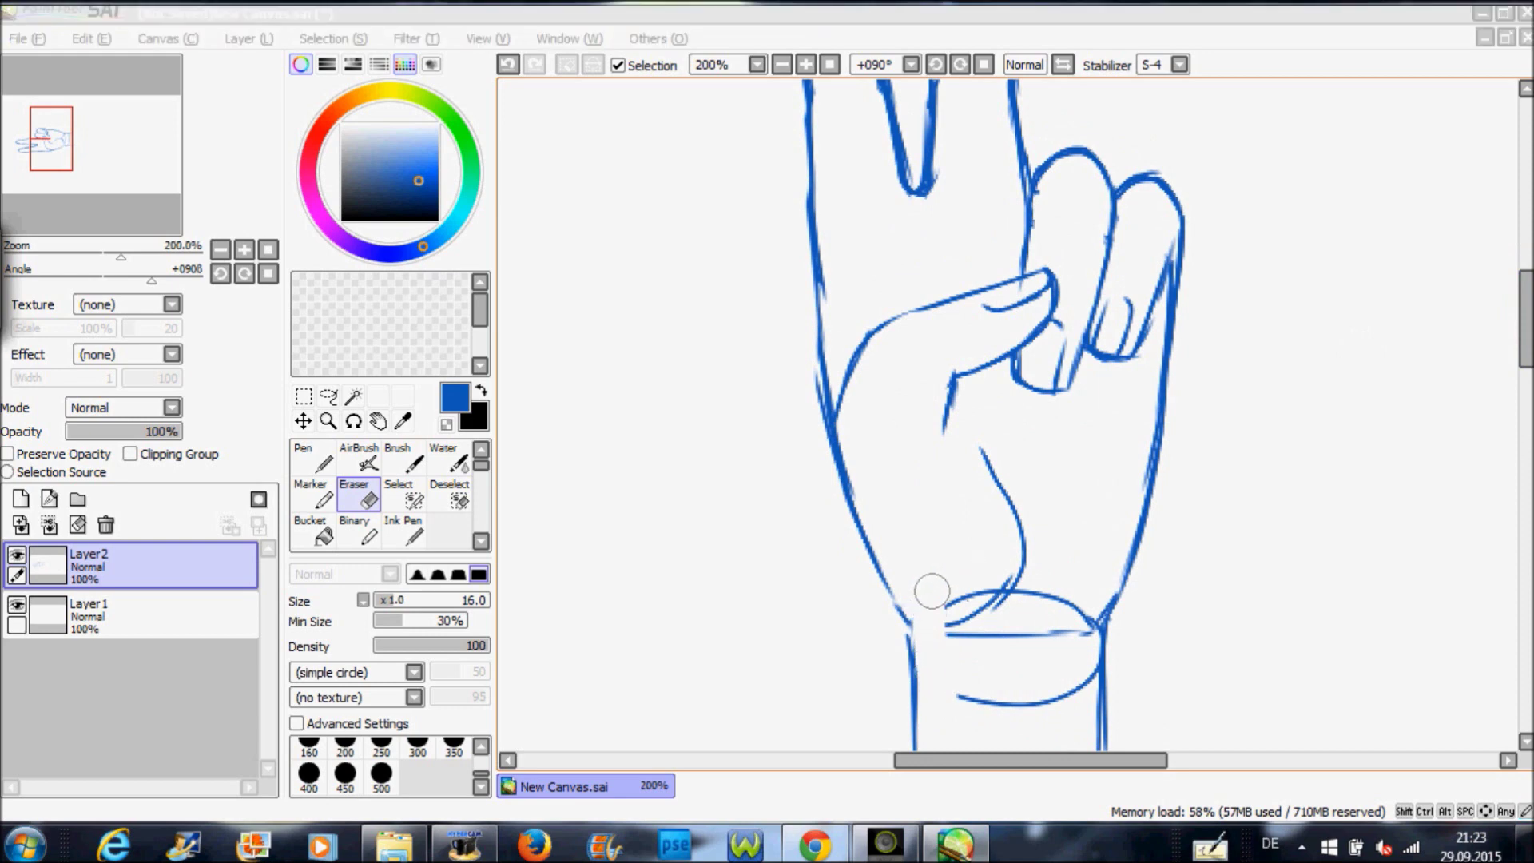
{"action": "mouse_move", "coordinate": [995, 627]}
{"action": "left_mouse_down"}
{"action": "mouse_move", "coordinate": [1048, 634]}
{"action": "mouse_move", "coordinate": [1055, 582]}
{"action": "mouse_move", "coordinate": [1014, 602]}
{"action": "mouse_move", "coordinate": [1004, 587]}
{"action": "mouse_move", "coordinate": [962, 657]}
{"action": "mouse_move", "coordinate": [1020, 702]}
{"action": "mouse_move", "coordinate": [1066, 649]}
{"action": "mouse_move", "coordinate": [1055, 701]}
{"action": "mouse_move", "coordinate": [1013, 709]}
{"action": "left_mouse_up"}
{"action": "left_click_drag", "start_coordinate": [966, 452], "coordinate": [1028, 554]}
Redraw the thumb-base curve down the palm and add short crease lines below the fingers and on the wrist
{"action": "left_click", "coordinate": [326, 467]}
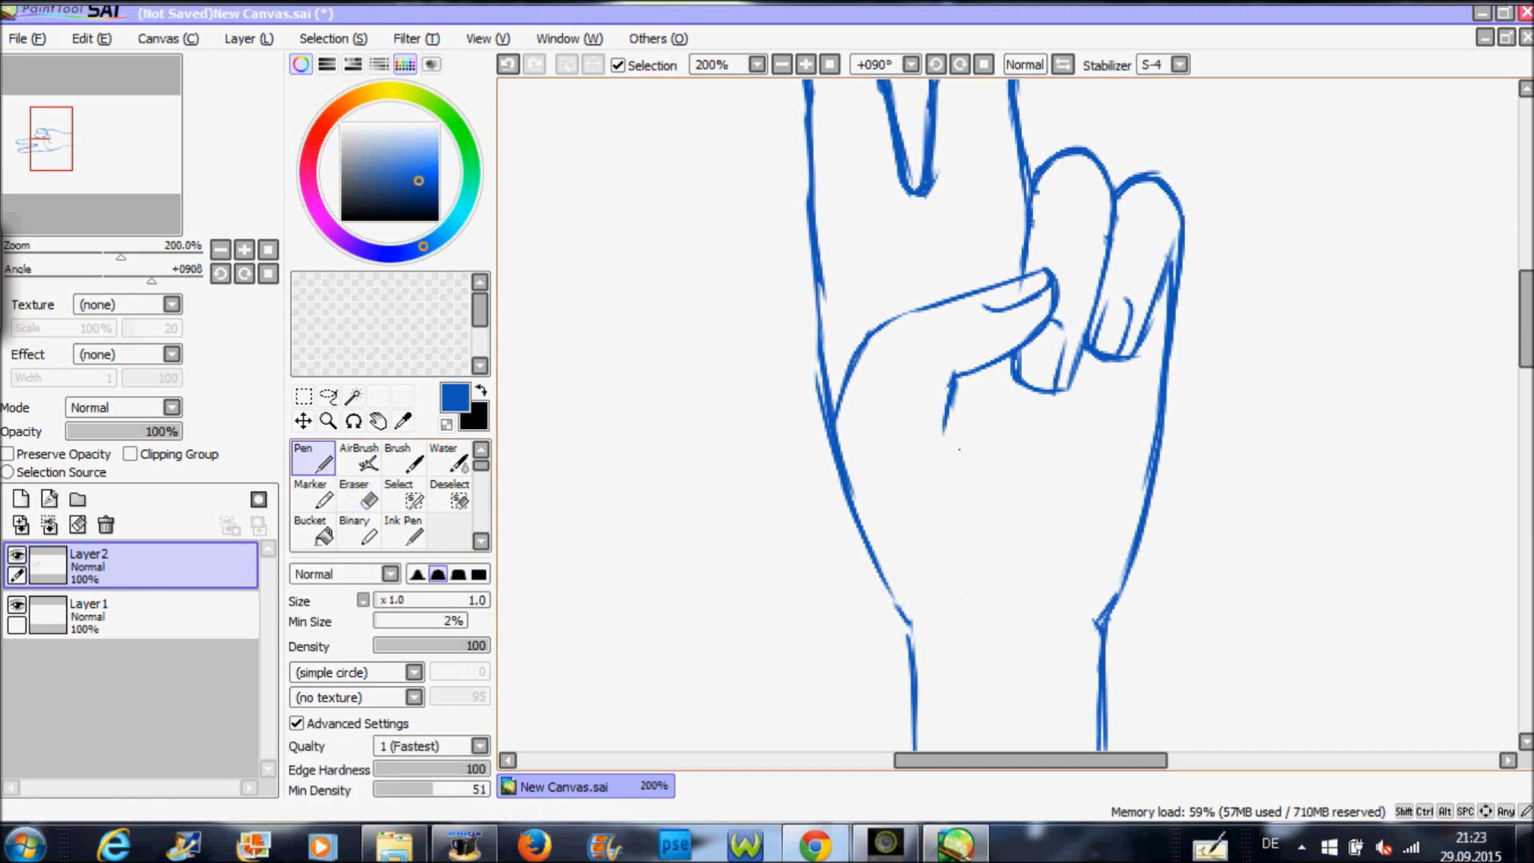
{"action": "left_click_drag", "start_coordinate": [1015, 518], "coordinate": [1021, 605]}
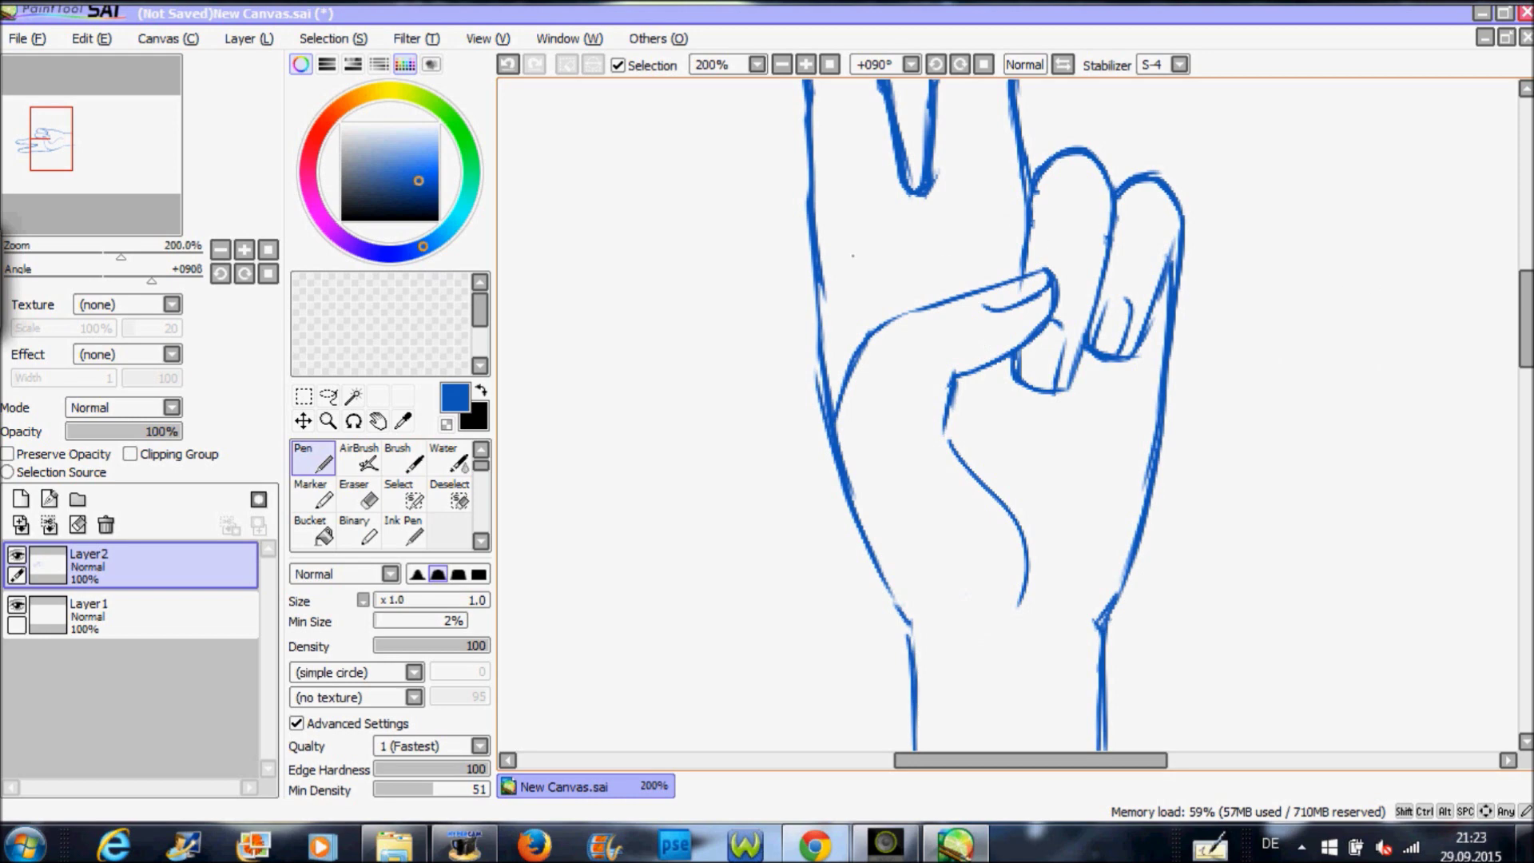
{"action": "left_click_drag", "start_coordinate": [958, 189], "coordinate": [989, 187]}
{"action": "left_click_drag", "start_coordinate": [1085, 349], "coordinate": [1052, 422]}
{"action": "scroll", "coordinate": [1024, 394], "scroll_direction": "down", "scroll_amount": 3}
{"action": "mouse_move", "coordinate": [978, 400]}
{"action": "left_mouse_down"}
{"action": "mouse_move", "coordinate": [1038, 387]}
{"action": "mouse_move", "coordinate": [1011, 477]}
{"action": "left_mouse_up"}
Review the whole hand drawing at 75% zoom and its outline more closely at 150%
{"action": "scroll", "coordinate": [1011, 477], "scroll_direction": "up", "scroll_amount": 3}
{"action": "scroll", "coordinate": [990, 416], "scroll_direction": "up", "scroll_amount": 3}
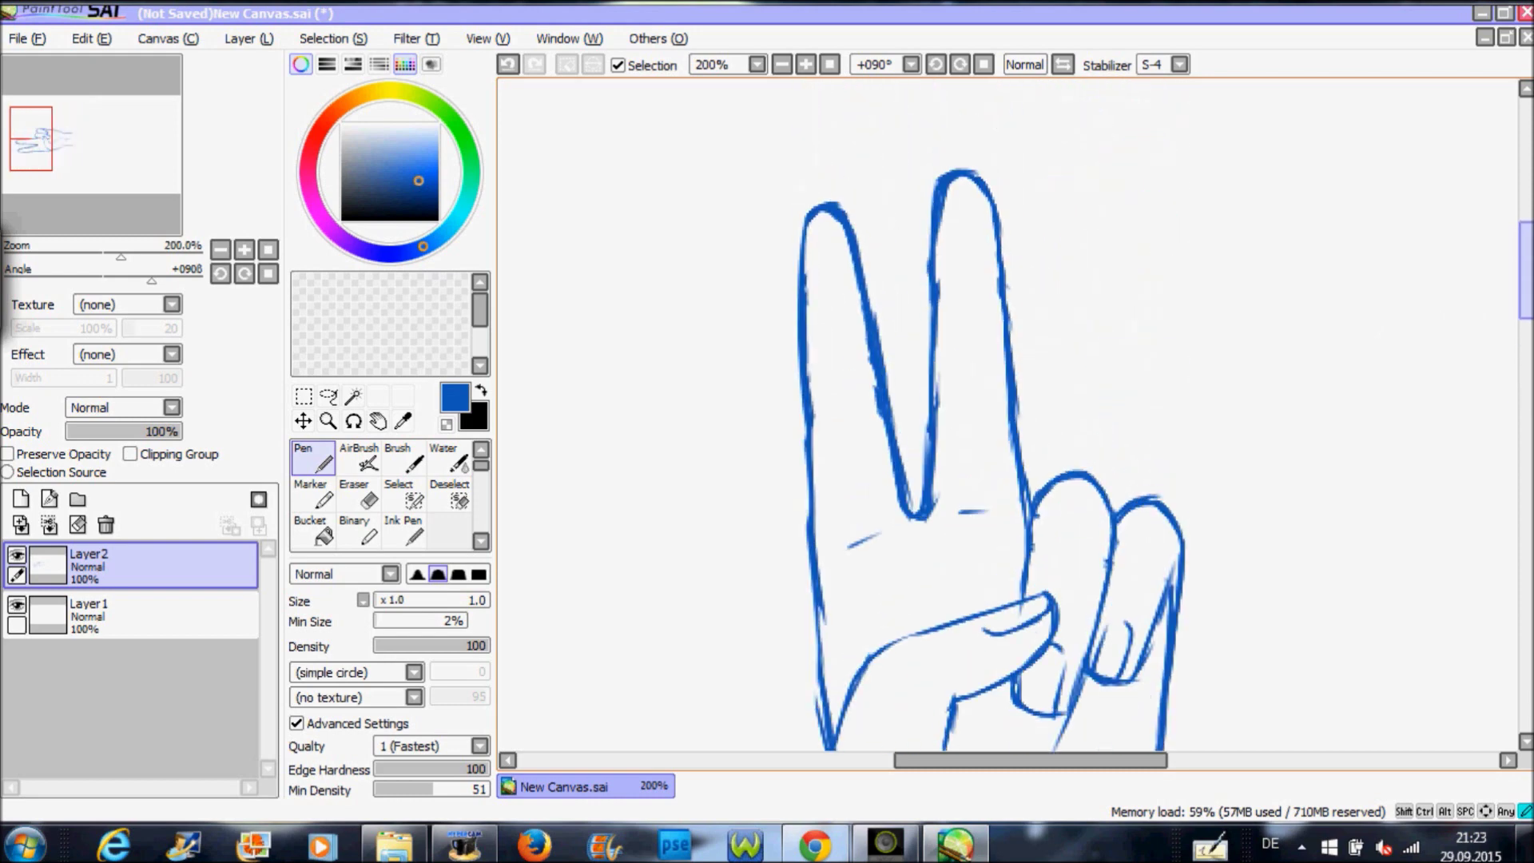
{"action": "left_click", "coordinate": [328, 421]}
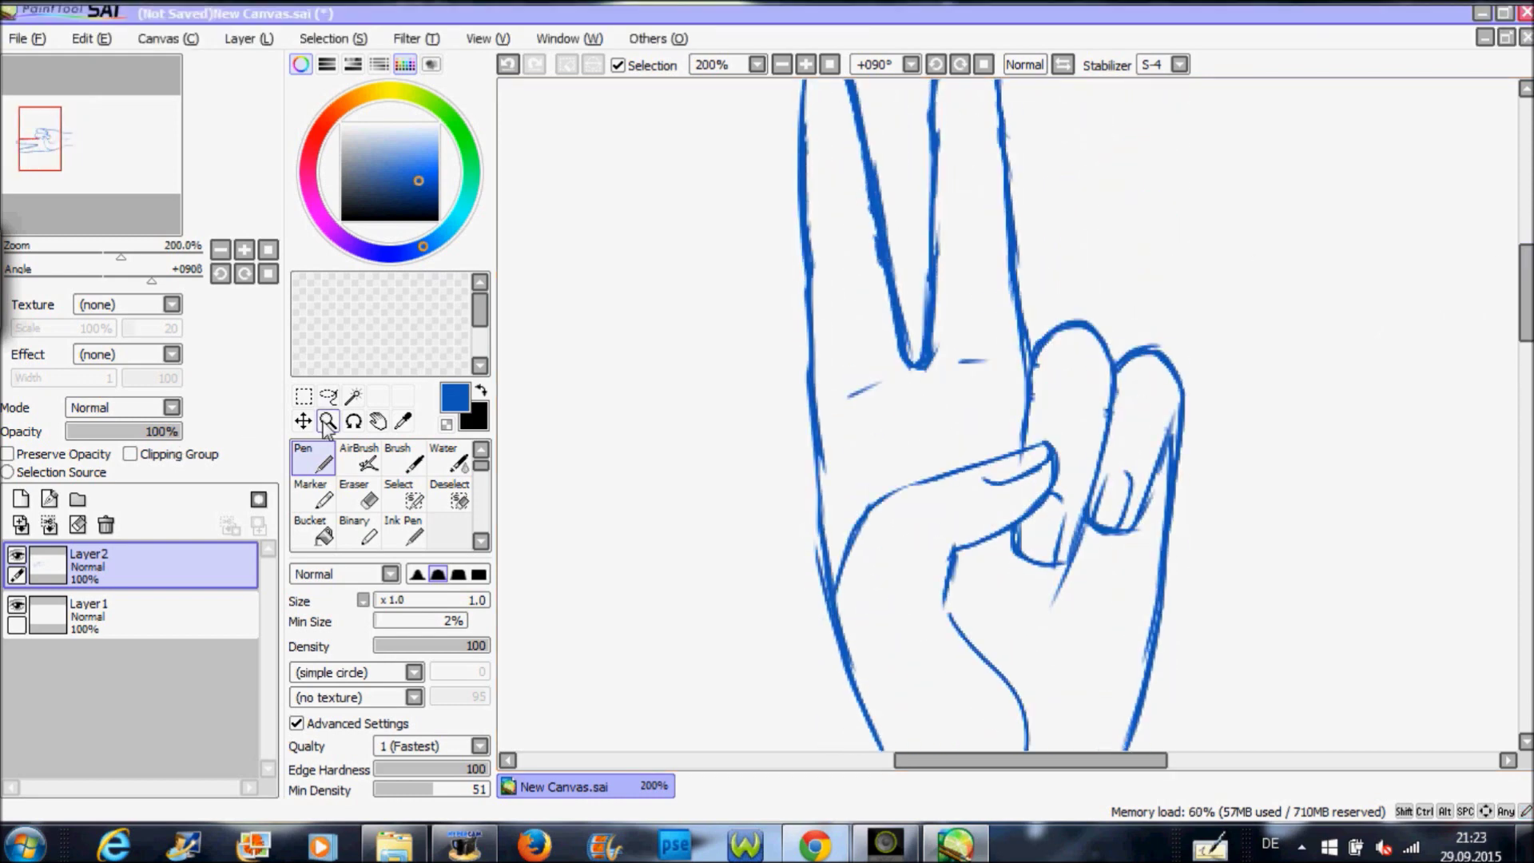
{"action": "left_click", "coordinate": [344, 592]}
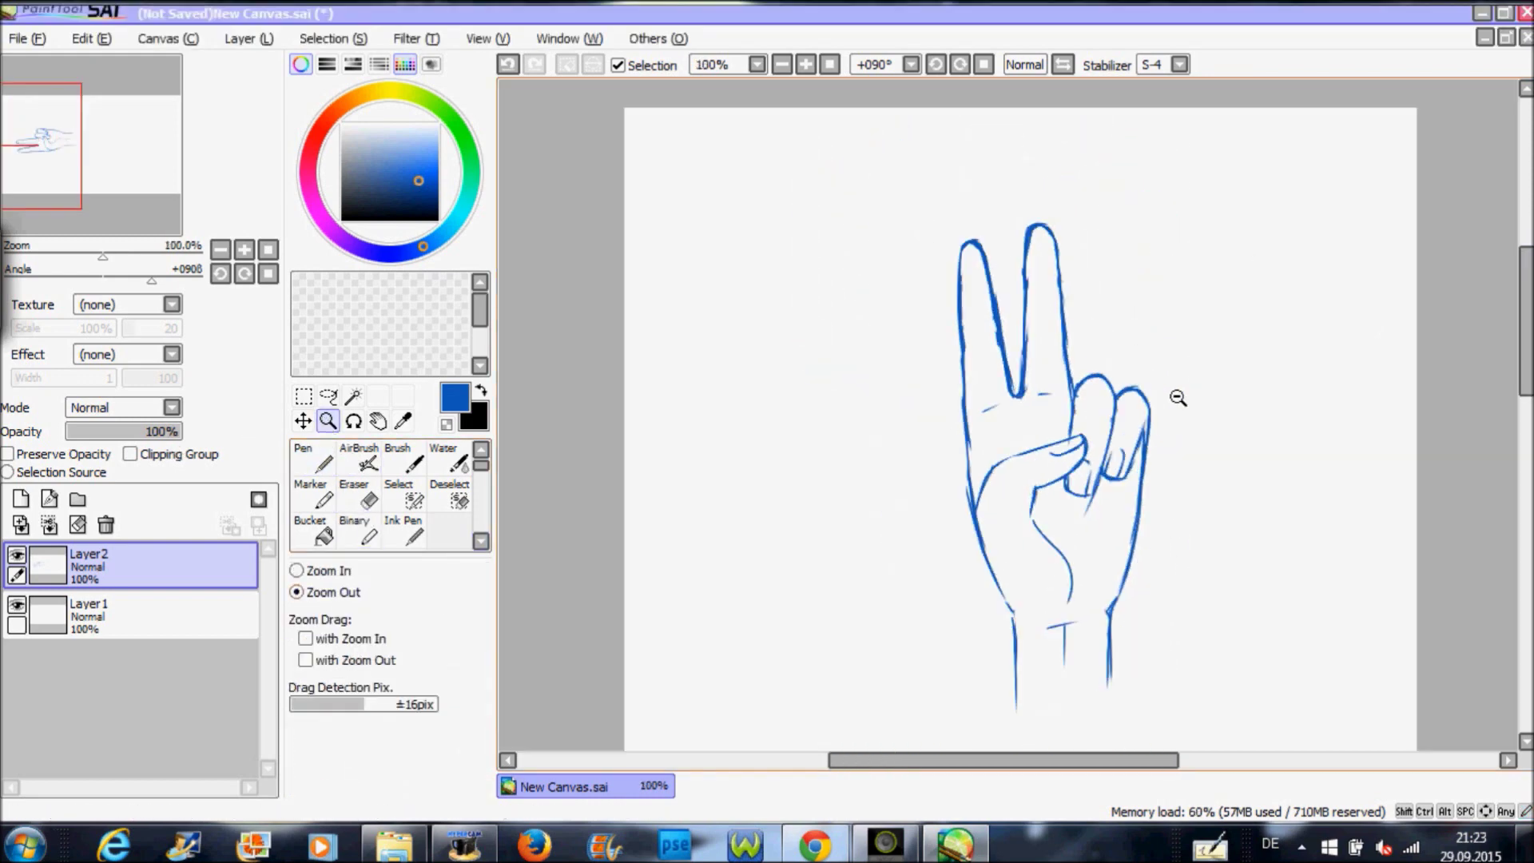
{"action": "left_click", "coordinate": [1174, 397]}
{"action": "left_click", "coordinate": [1422, 397]}
{"action": "mouse_move", "coordinate": [1527, 401]}
{"action": "left_mouse_down"}
{"action": "mouse_move", "coordinate": [1528, 435]}
{"action": "mouse_move", "coordinate": [1527, 419]}
{"action": "left_mouse_up"}
{"action": "left_click_drag", "start_coordinate": [1150, 762], "coordinate": [1152, 763]}
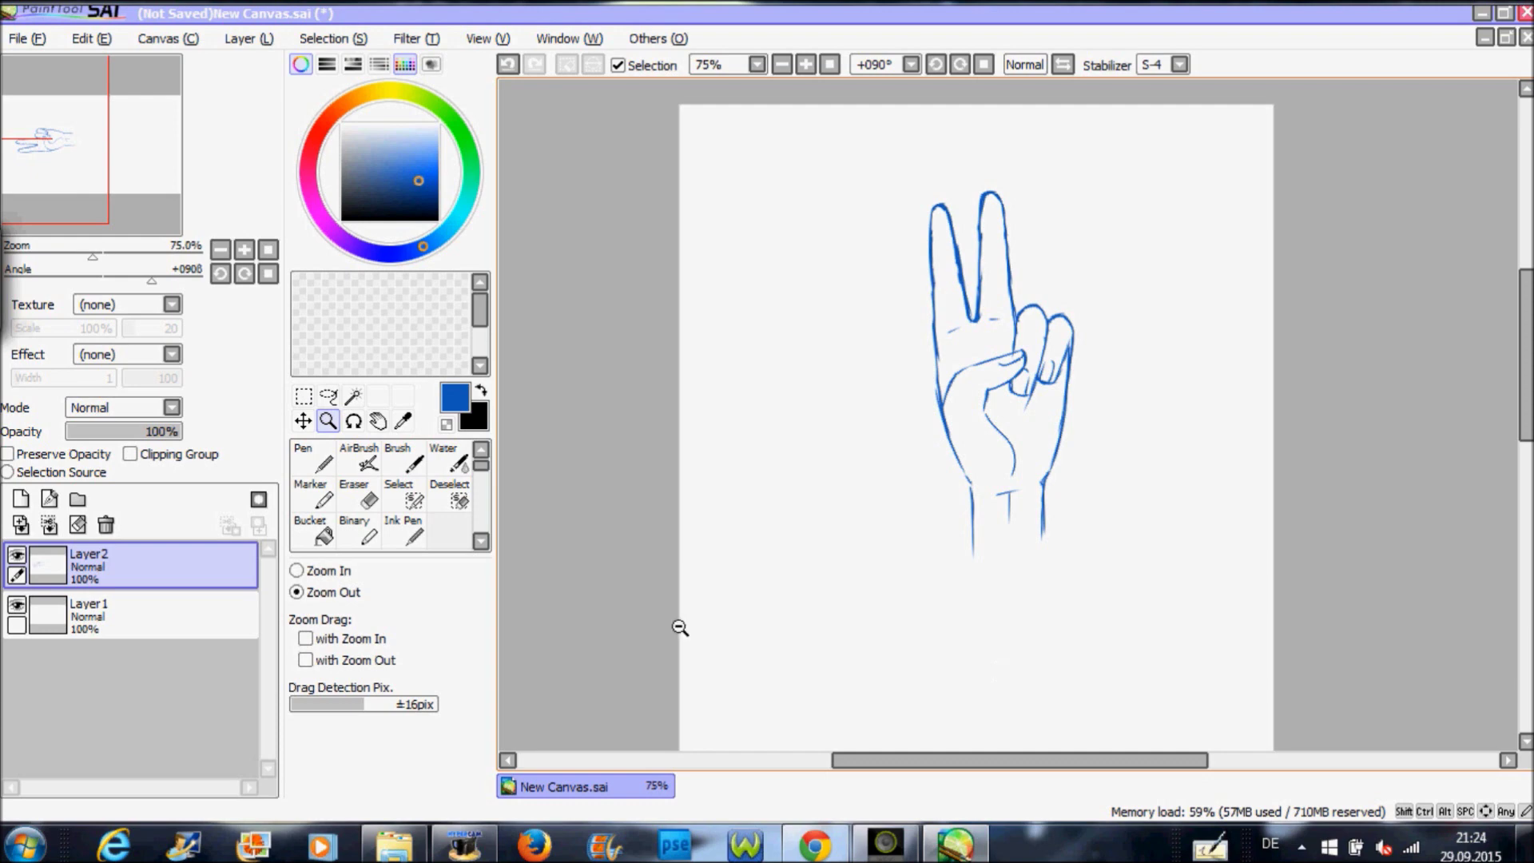
{"action": "left_click", "coordinate": [1049, 351]}
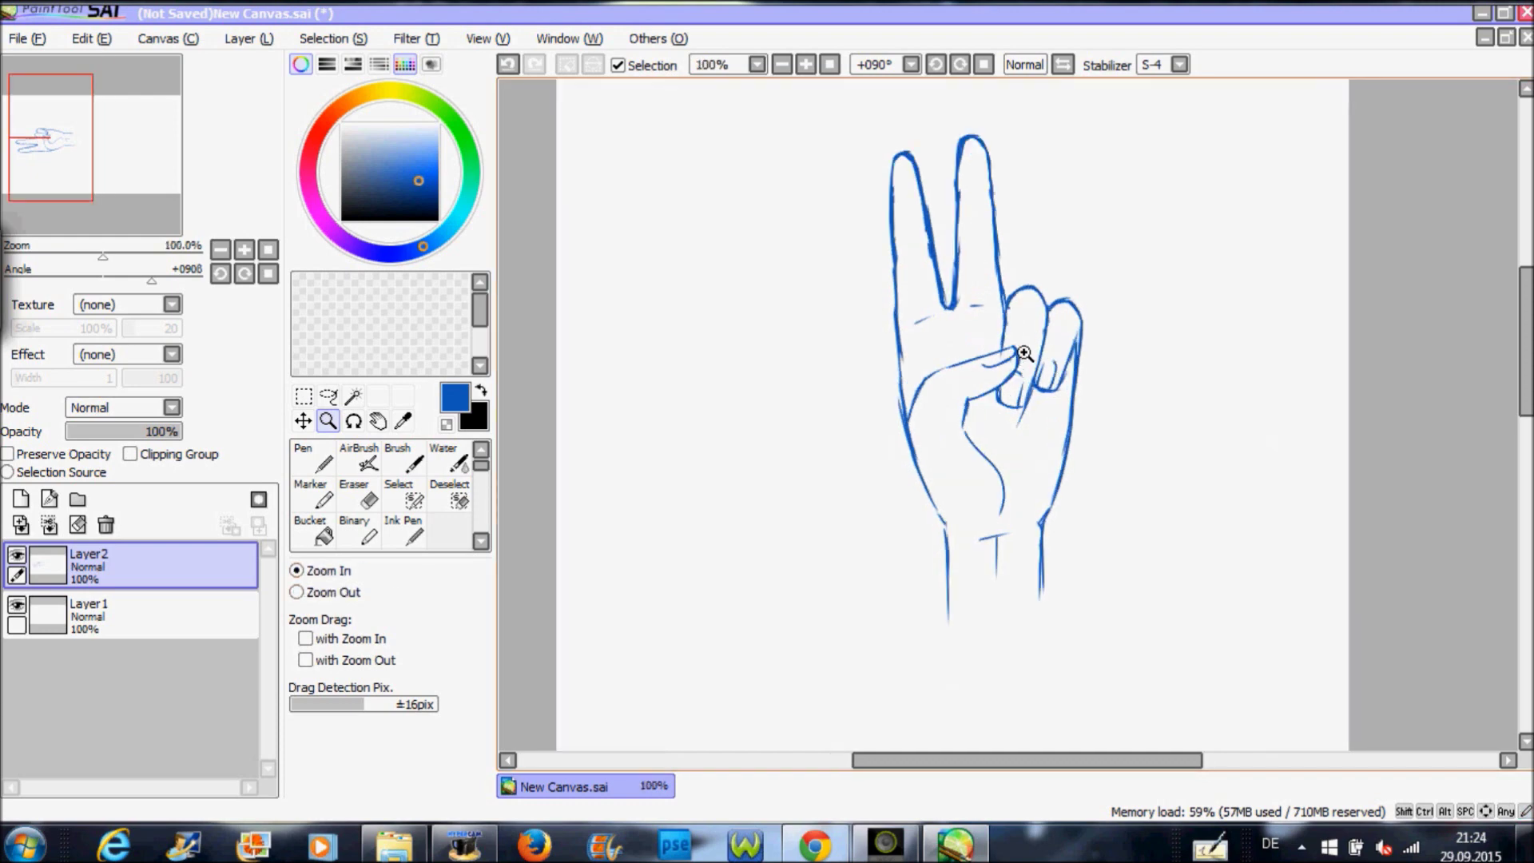
{"action": "left_click", "coordinate": [995, 200]}
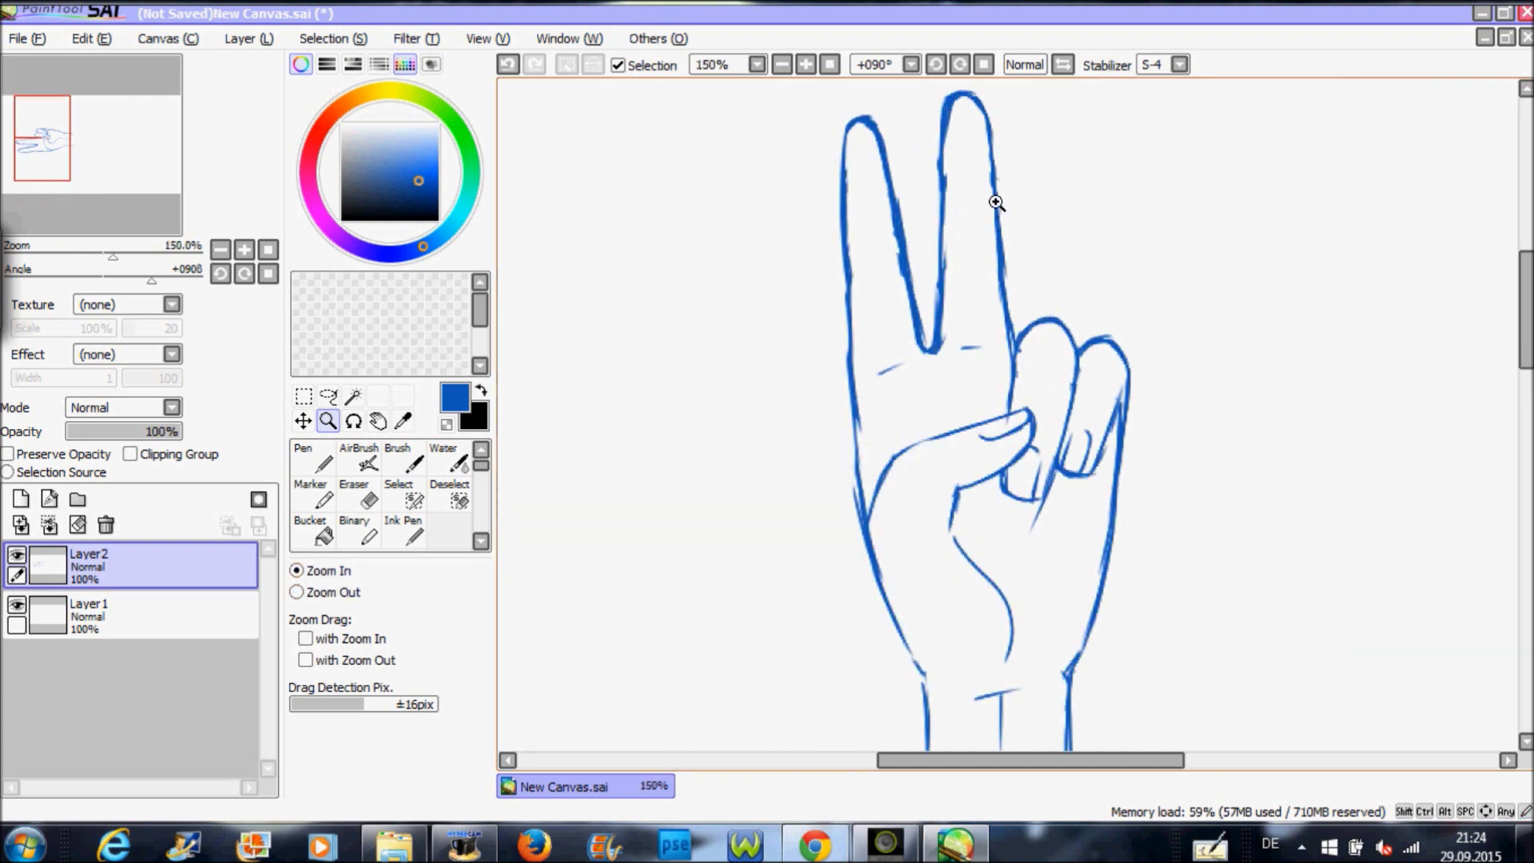